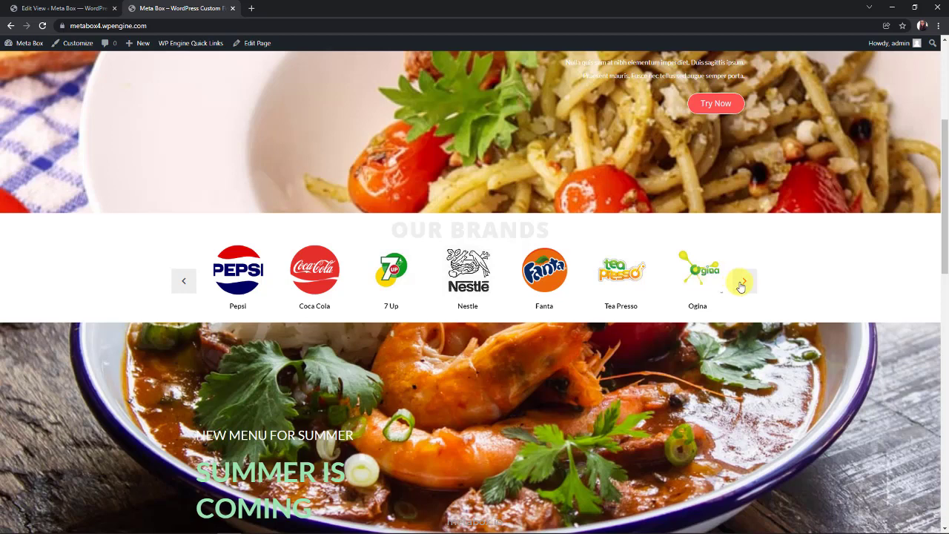
Browse the Our Brands logo carousel on the homepage one logo forward and one back.
left_click(741, 282)
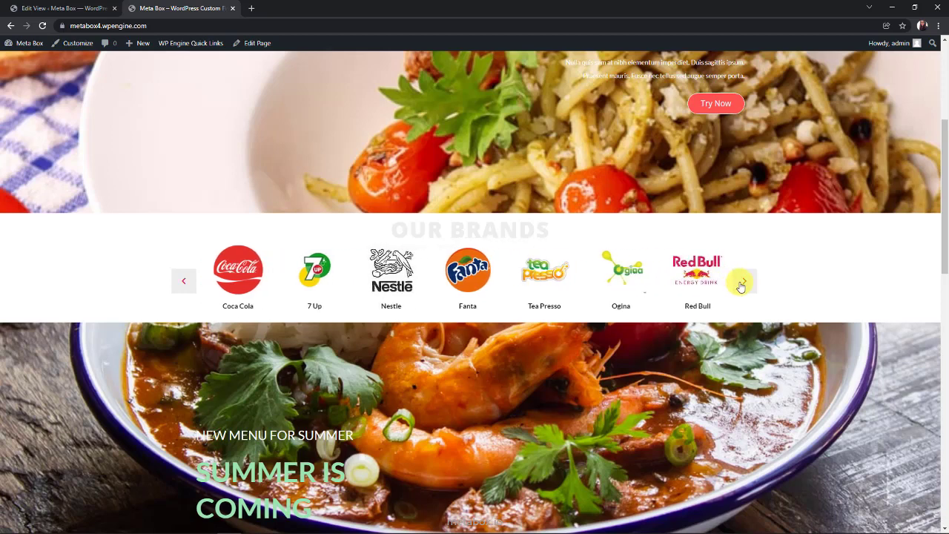
left_click(186, 285)
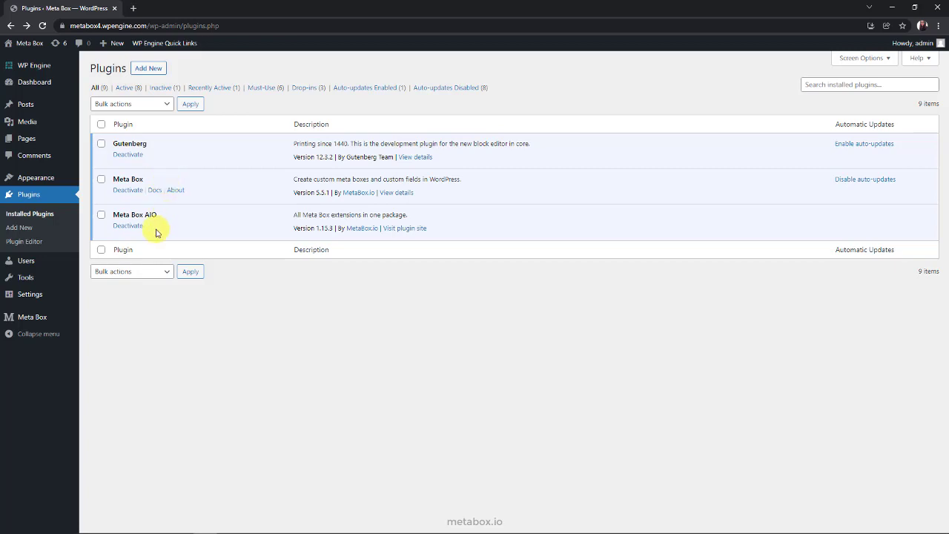
Open the Meta Box extensions list and look through the available extensions.
mouse_move(44, 319)
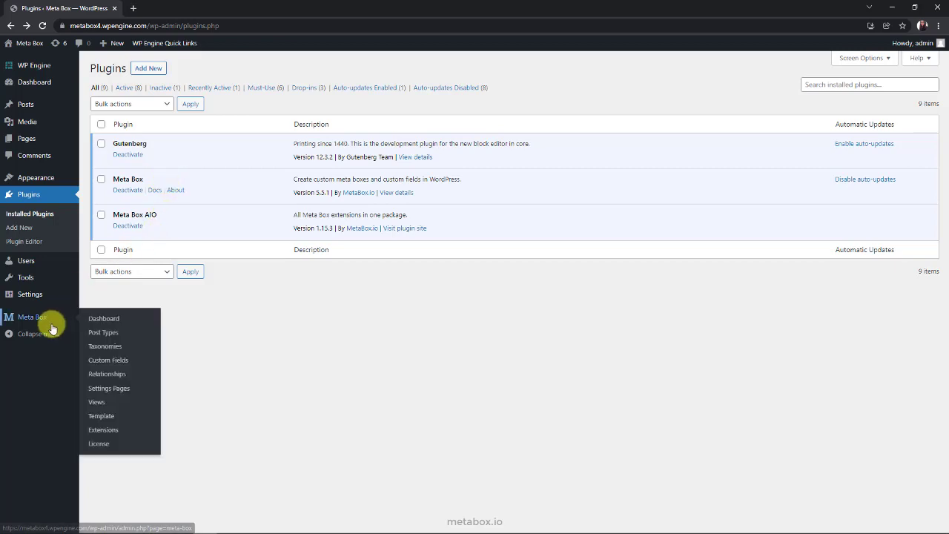
left_click(87, 428)
scroll(89, 434, "down", 1)
scroll(88, 434, "down", 2)
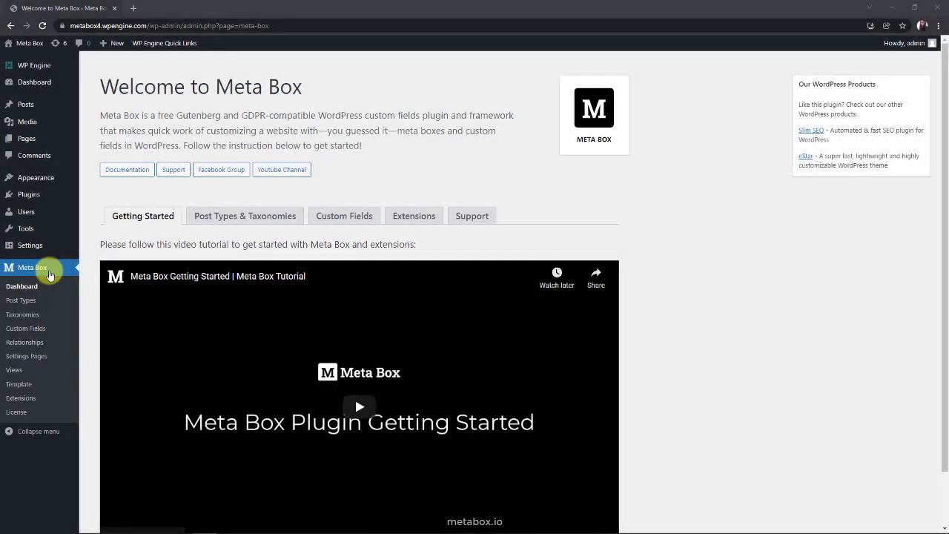
Create and publish a Meta Box settings page titled "Brands" with the option name "Brands".
left_click(53, 356)
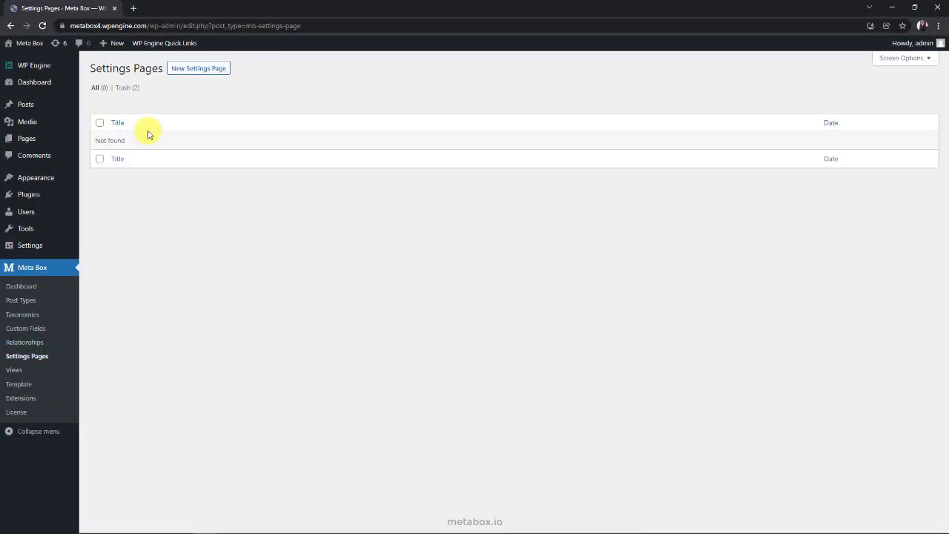
left_click(190, 71)
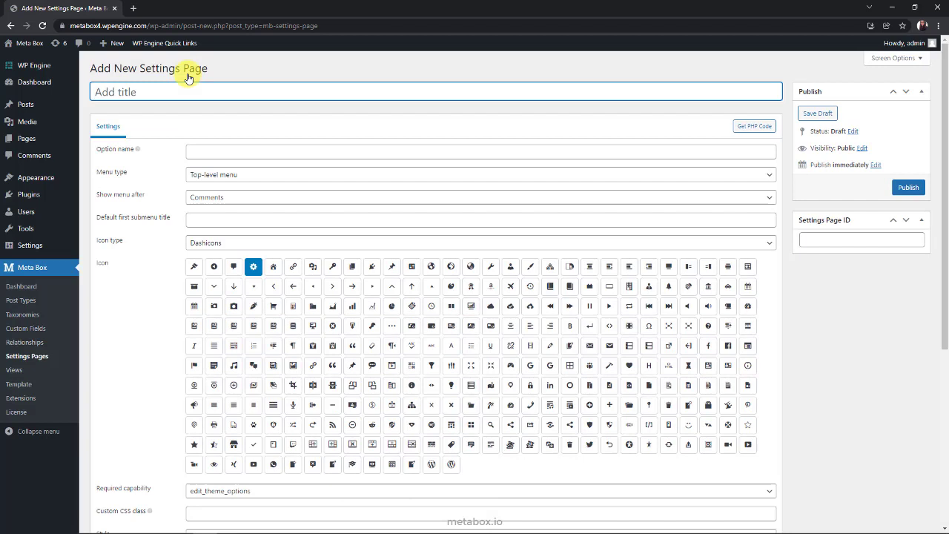
type("Brands")
left_click(255, 150)
type("Brand")
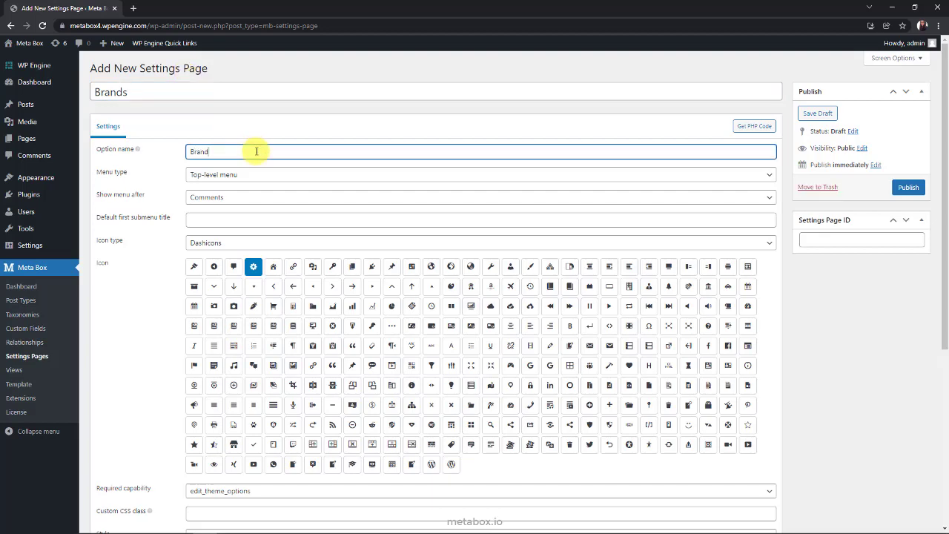
type("s")
left_click(908, 187)
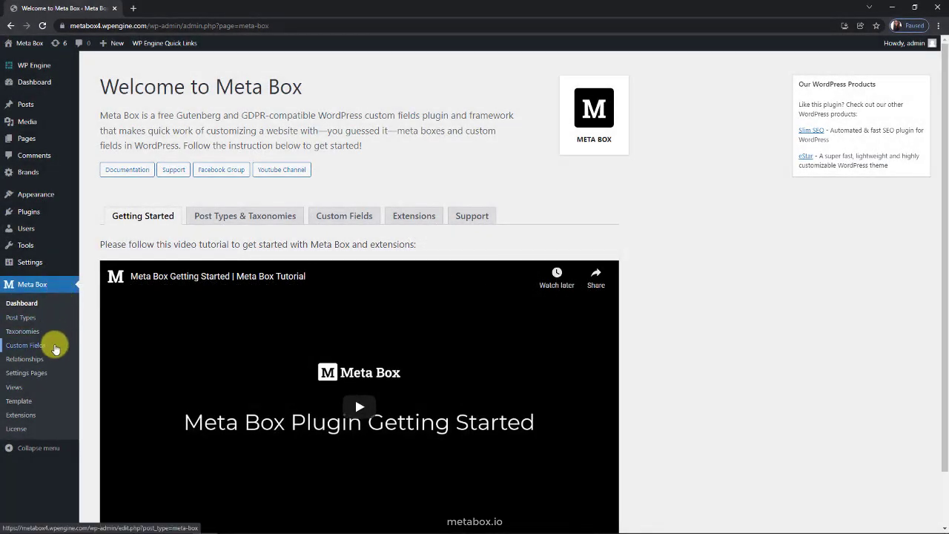
Create a new custom field group titled "Brand Information".
left_click(26, 345)
left_click(184, 76)
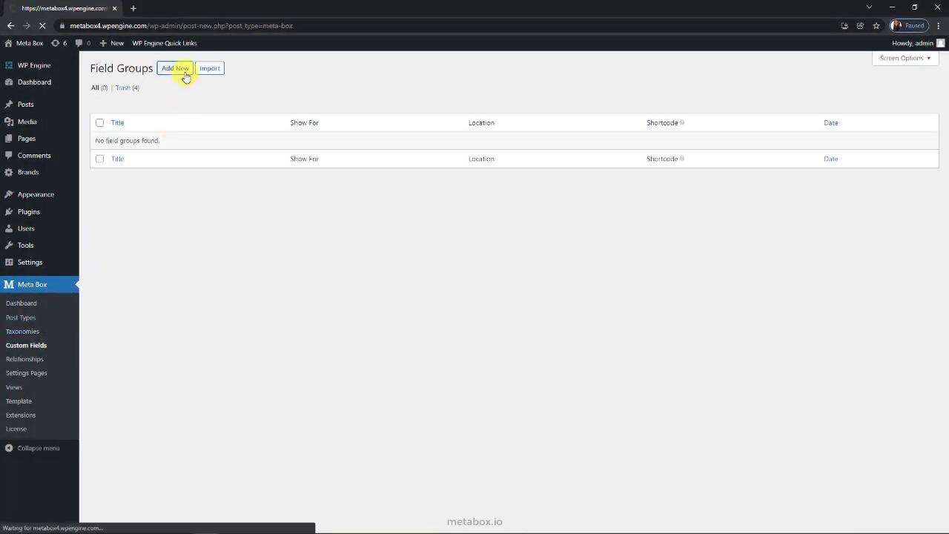
type("Brand Information")
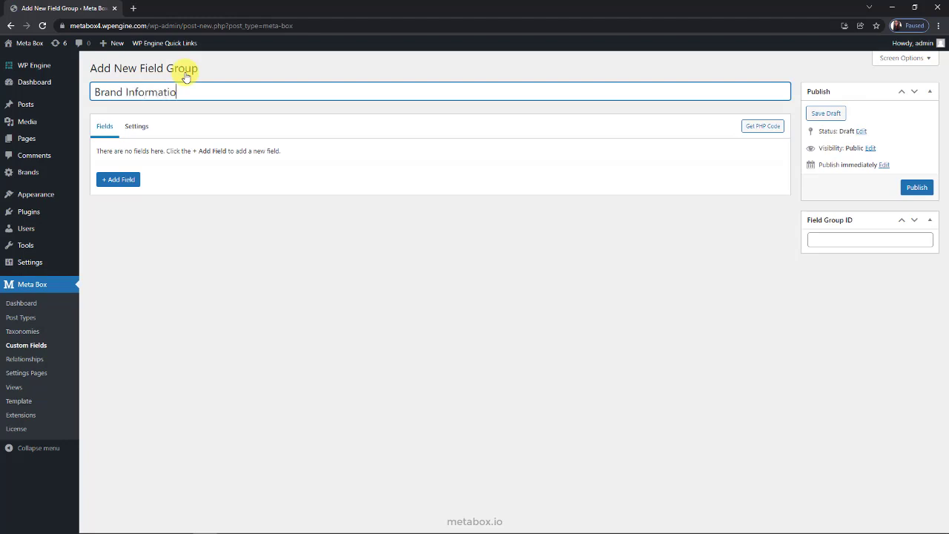
Add a Group field labelled "Brand Group" to the field group and make it cloneable.
left_click(118, 181)
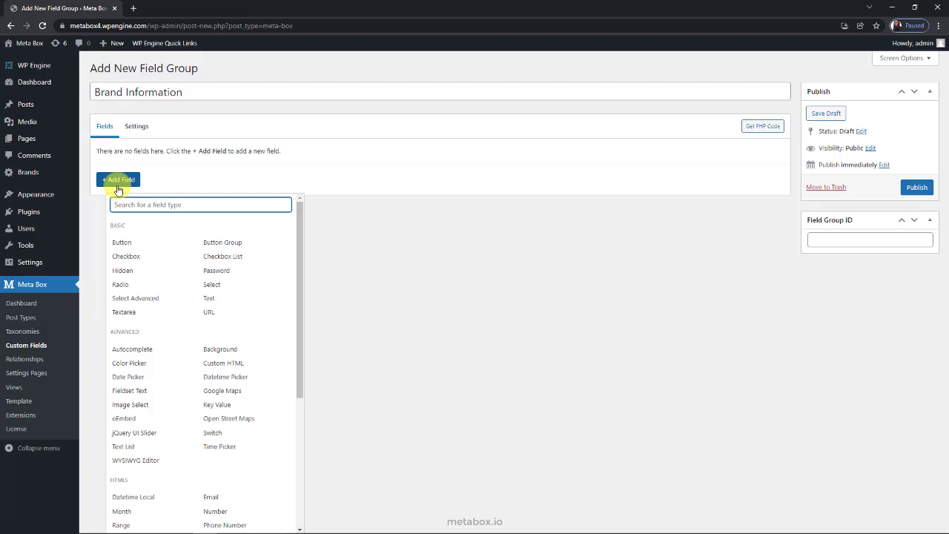
type("Group")
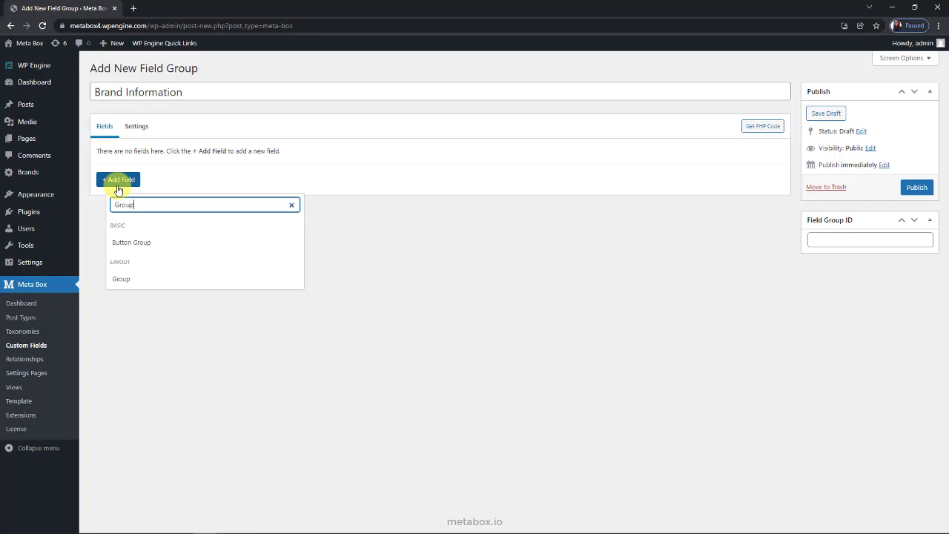
left_click(132, 282)
key("BackSpace")
type("Brand ")
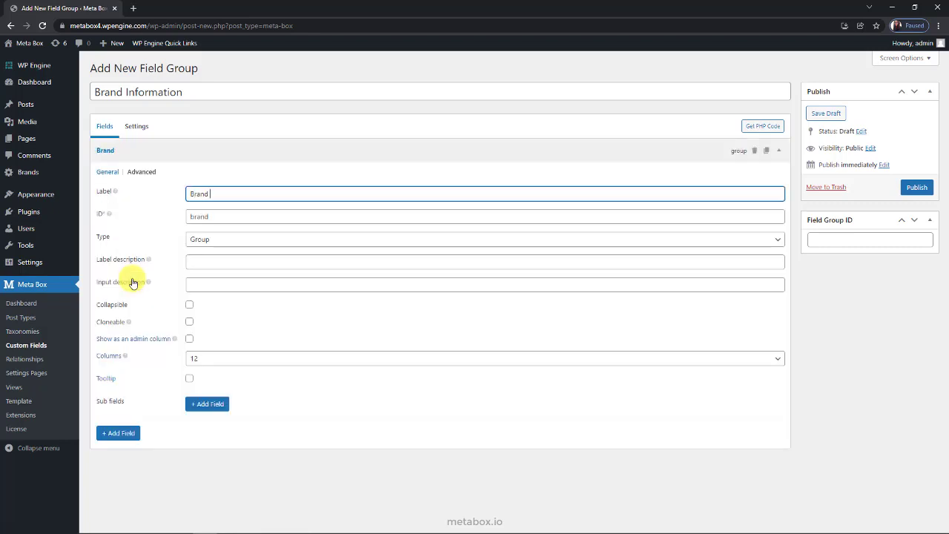
type("Group")
left_click(189, 321)
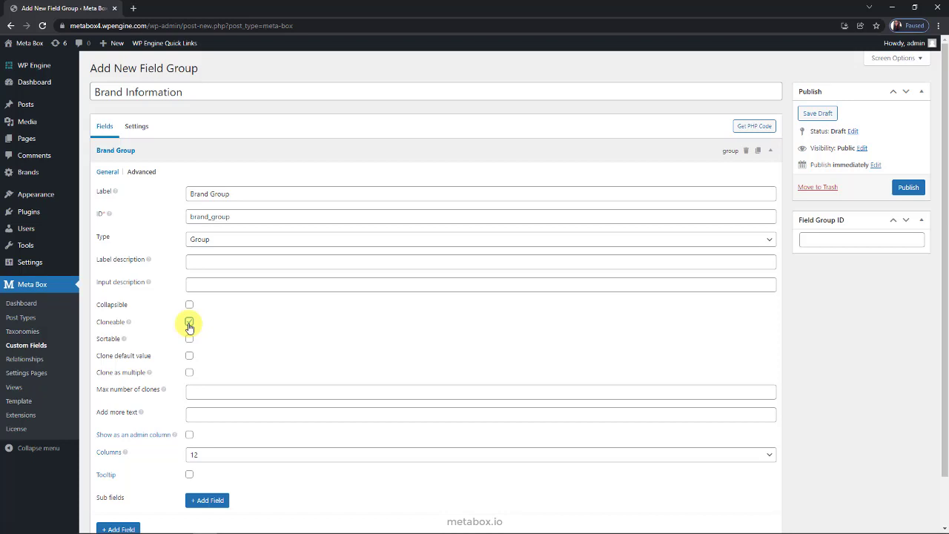
Add a Single Image sub field labelled "Brand Logo Upload" inside Brand Group.
left_click(204, 502)
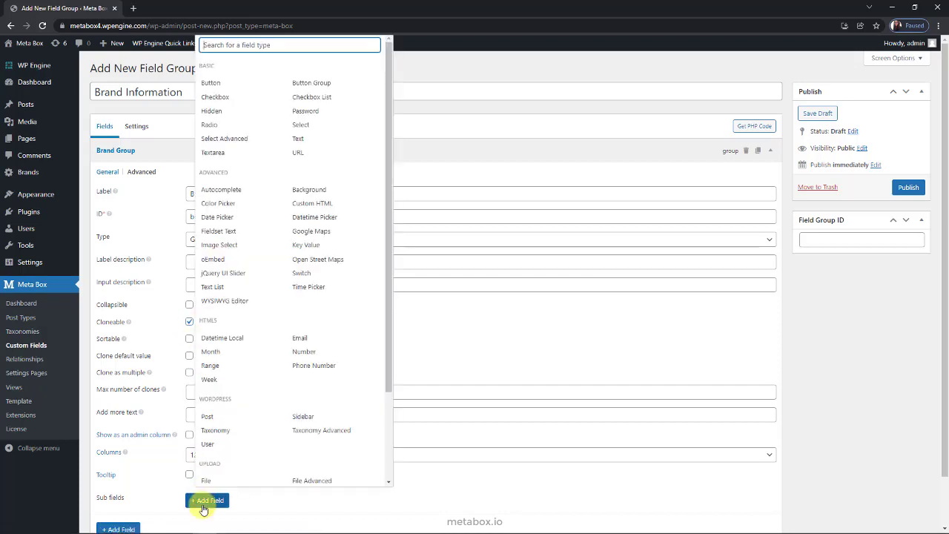
type("Single")
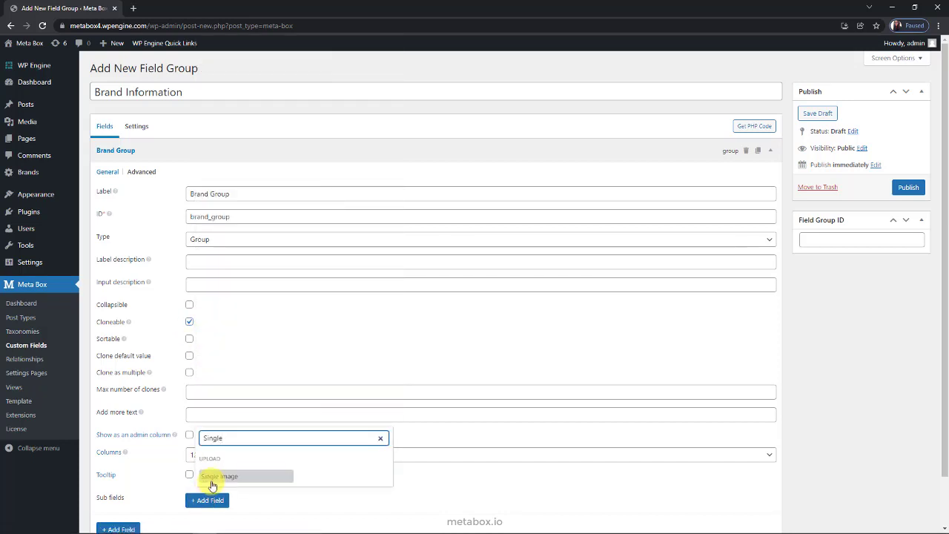
left_click(211, 474)
key("BackSpace")
type("Brand")
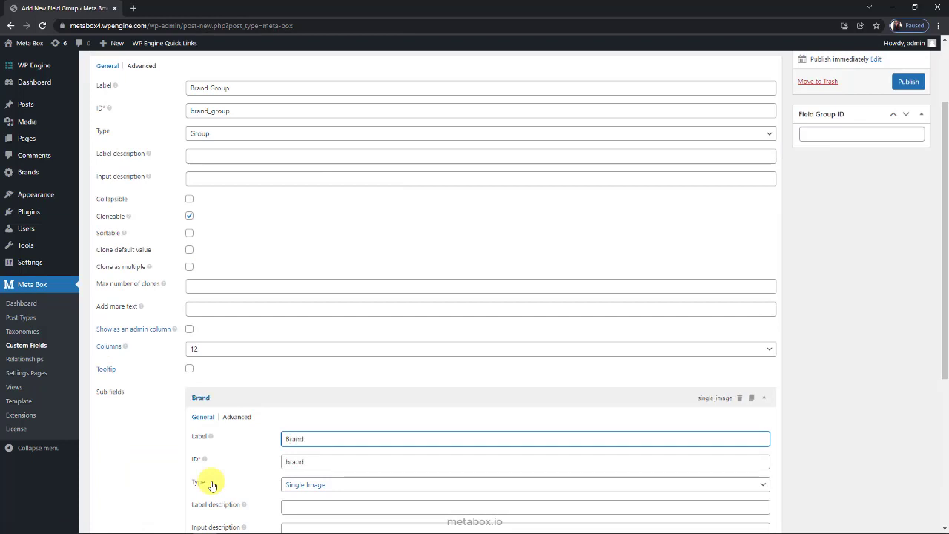
type(" Logo Upload")
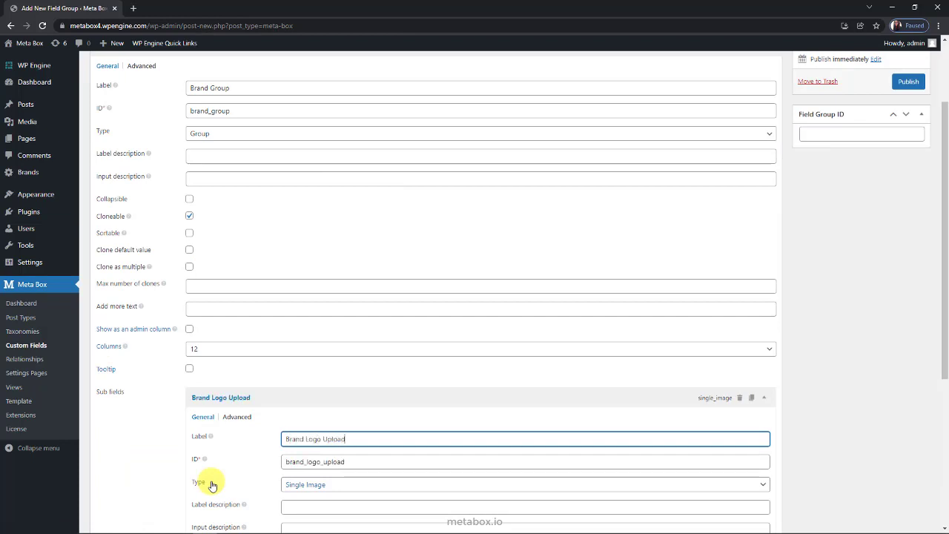
left_click(280, 399)
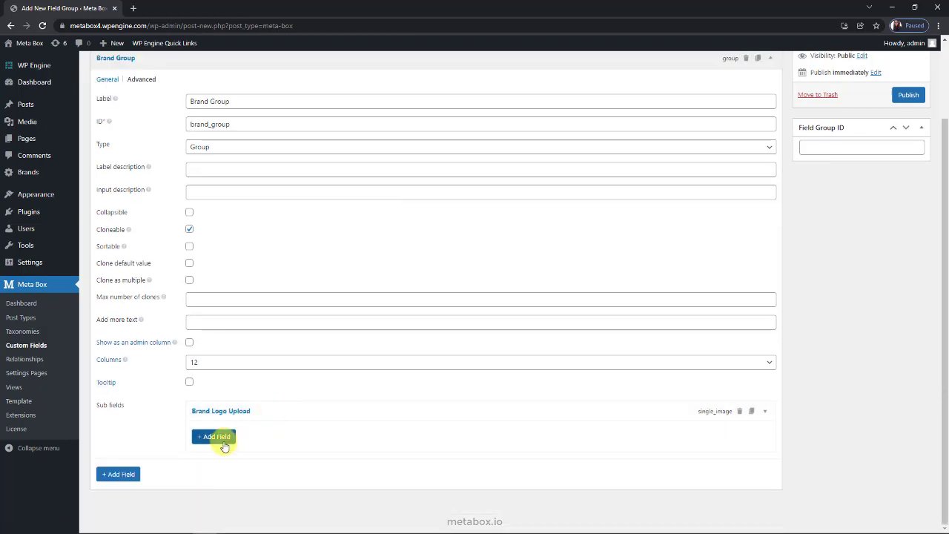
Add a URL sub field labelled "Brand Logo Url" inside Brand Group.
left_click(220, 440)
type("Url")
left_click(213, 499)
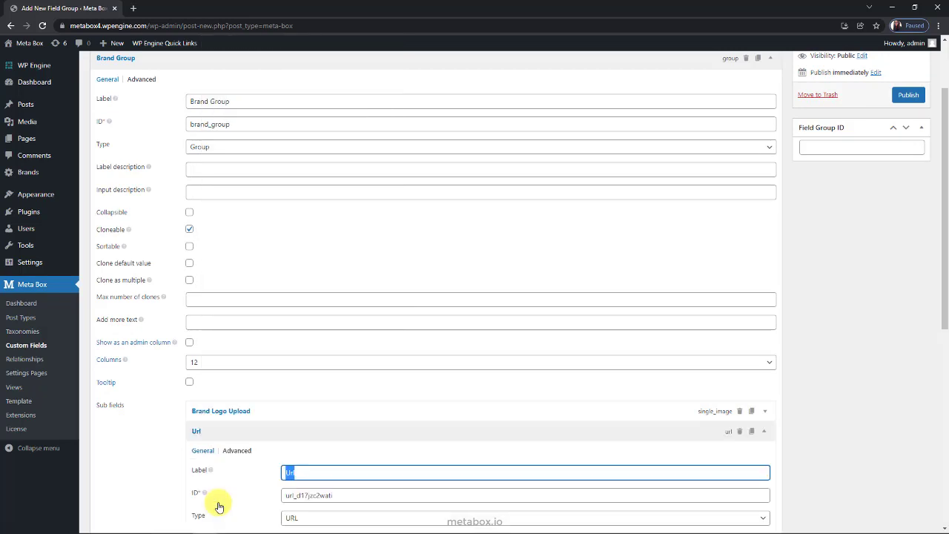
type("Brand Logo Url")
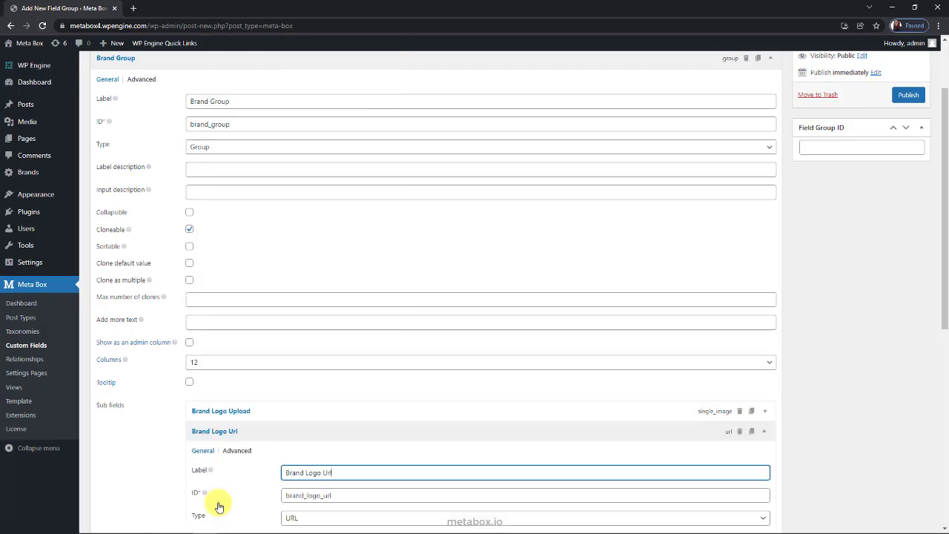
left_click(257, 431)
Add a Text sub field labelled "Brand Name" inside Brand Group.
left_click(218, 456)
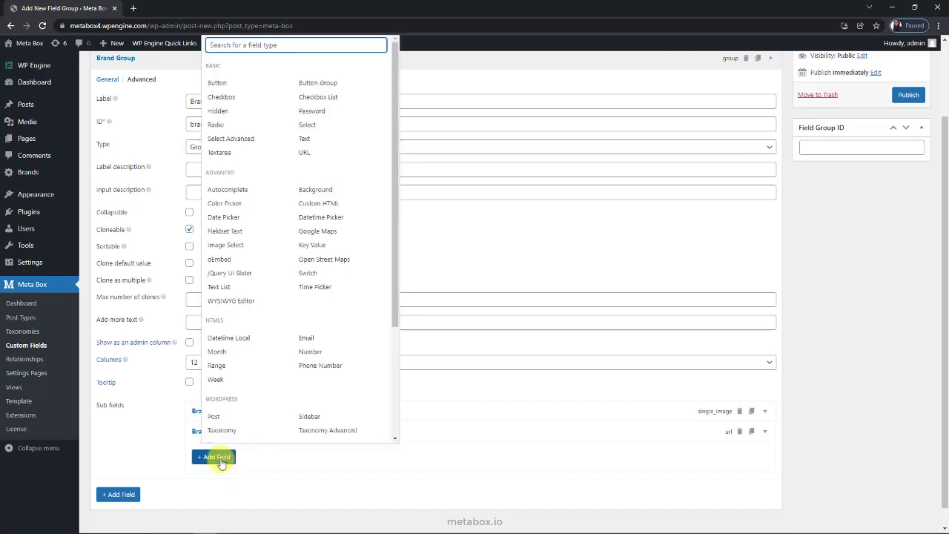
type("Text")
left_click(229, 401)
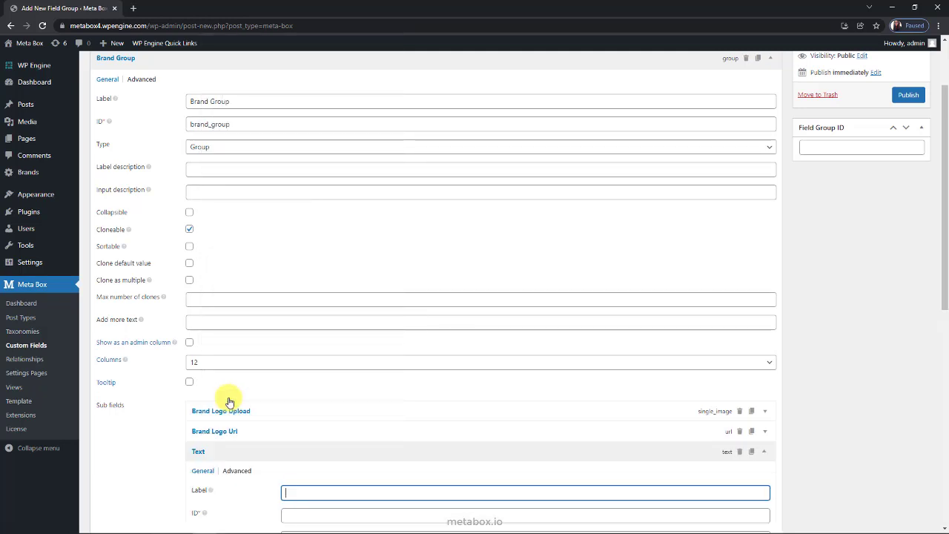
type("Brand Name")
left_click(262, 452)
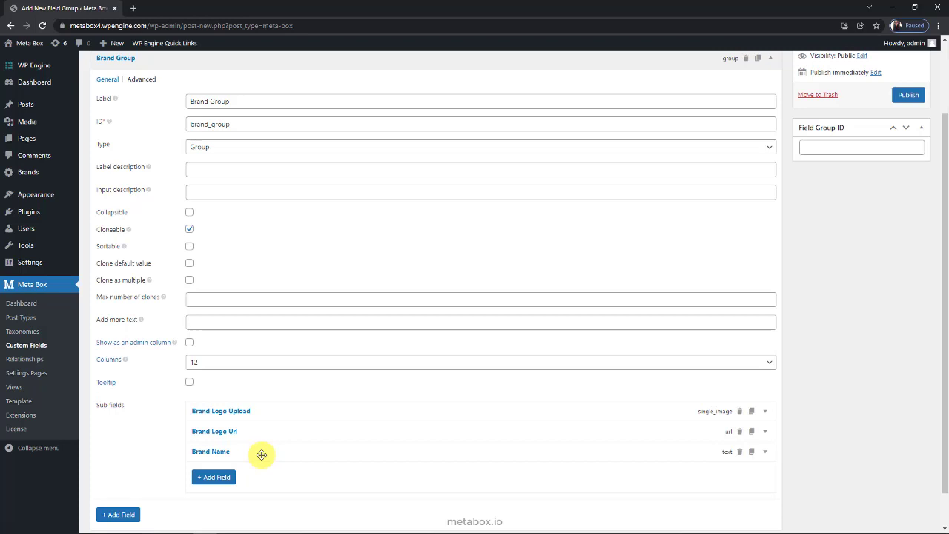
Set the field group's location to the Brands settings page and publish the group.
scroll(262, 455, "up", 1)
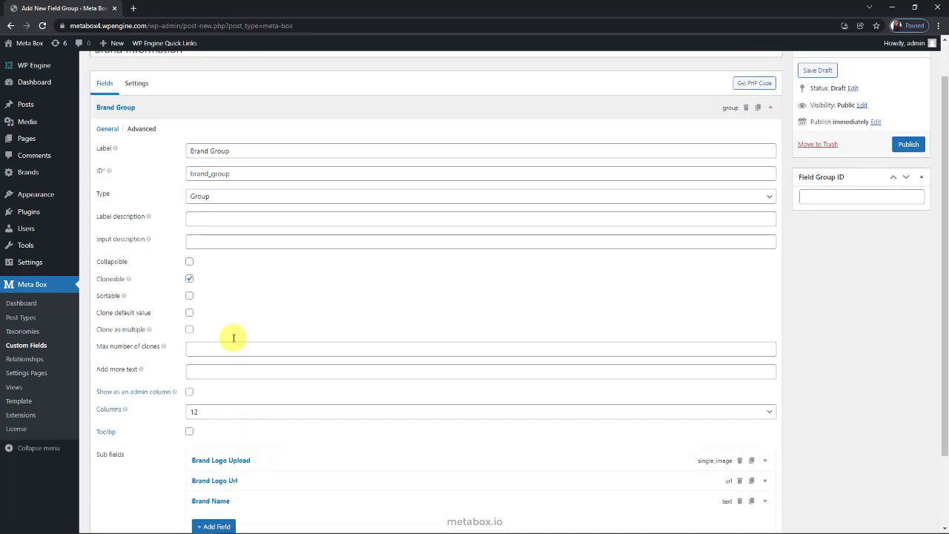
left_click(136, 87)
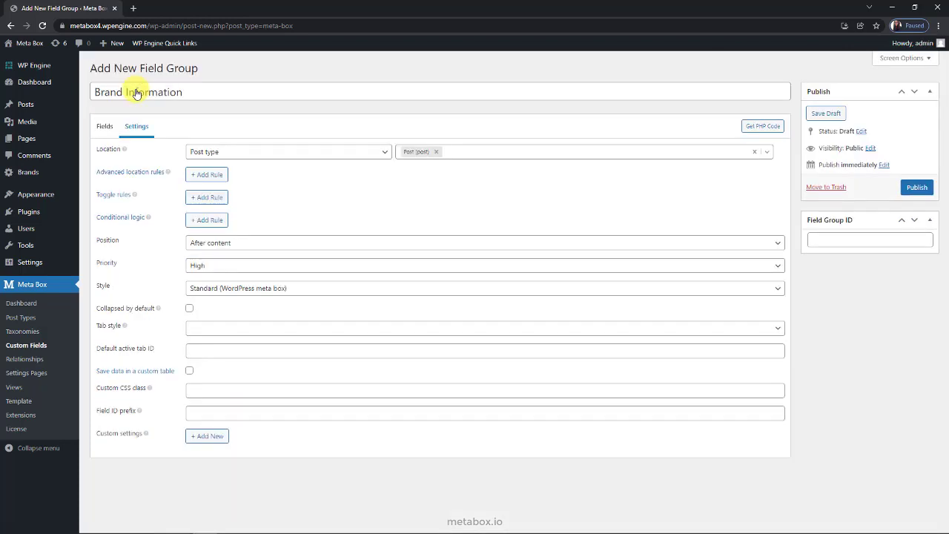
left_click(205, 153)
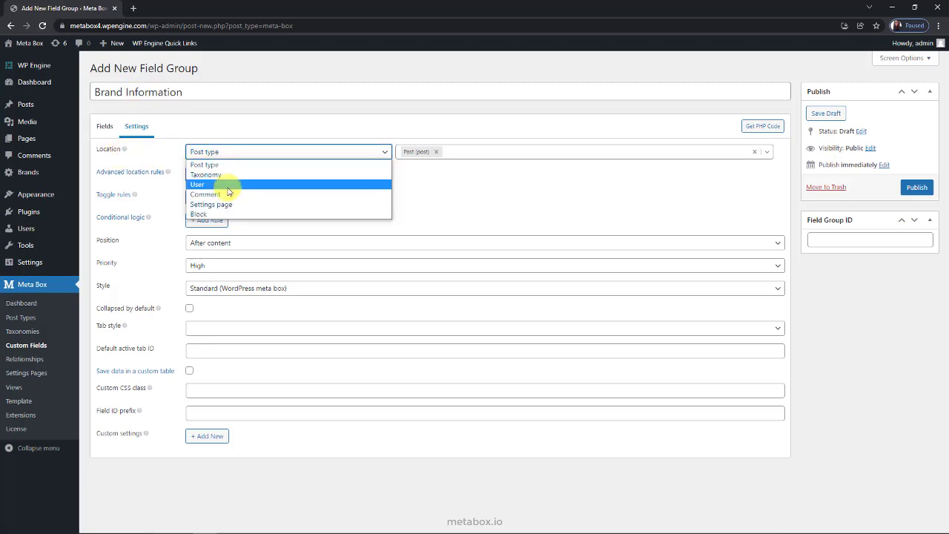
left_click(239, 205)
left_click(407, 156)
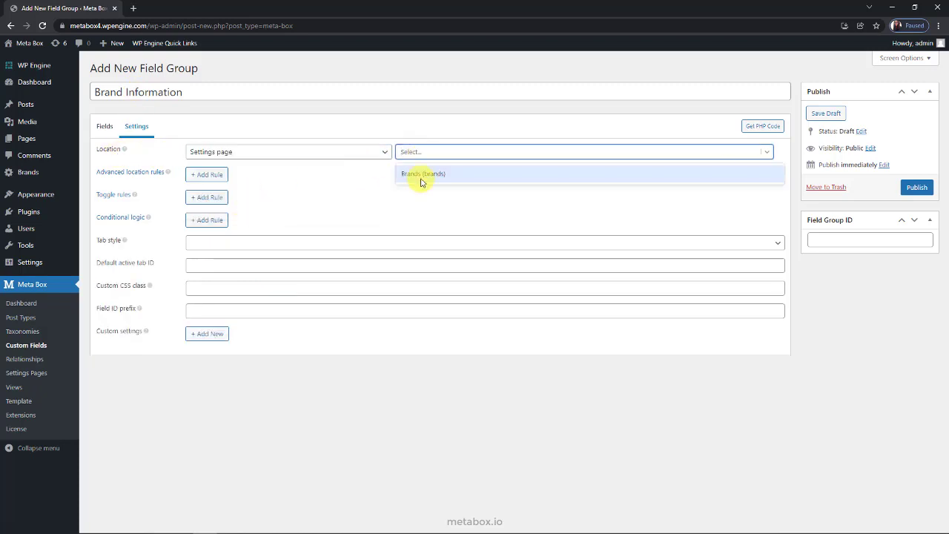
left_click(421, 177)
left_click(916, 186)
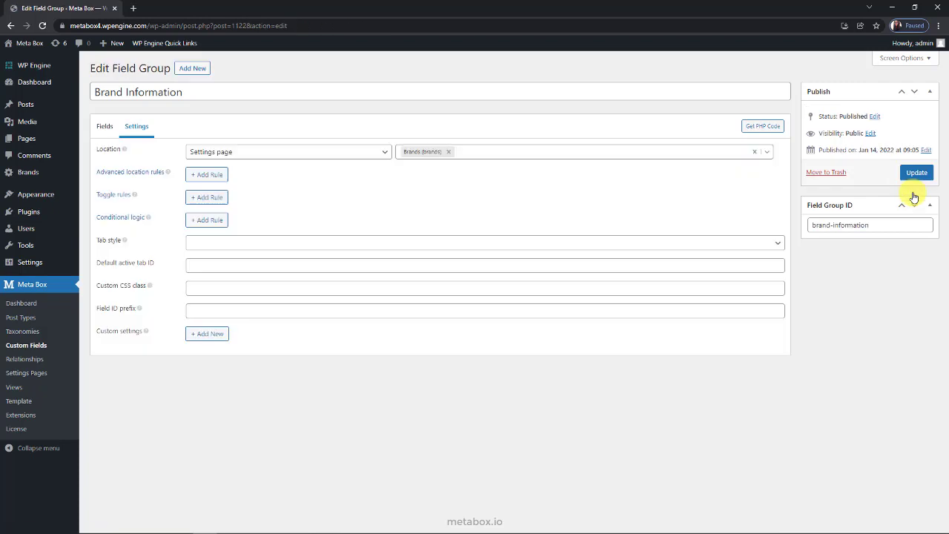
On the Brands settings page, add a second brand entry and fill the first with the Pepsi logo image and the name "Pepsi".
left_click(37, 175)
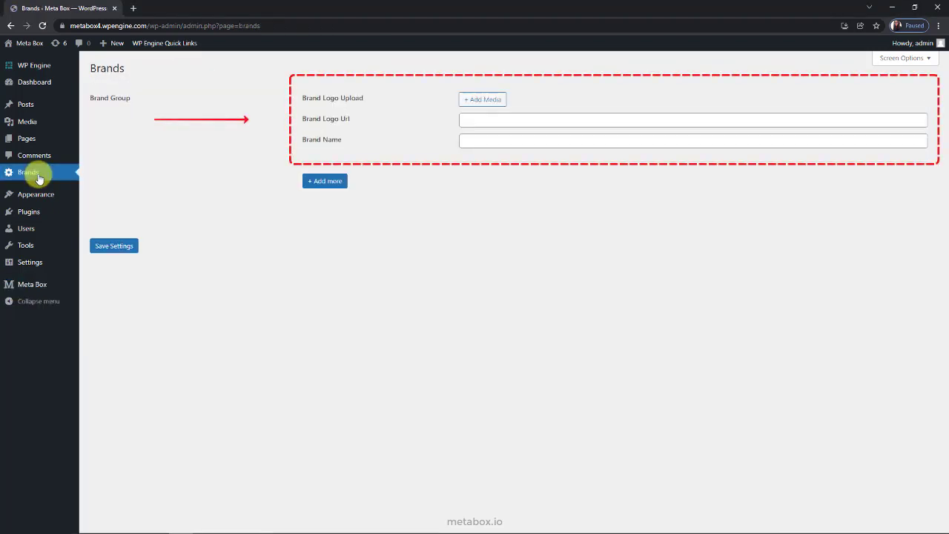
left_click(324, 183)
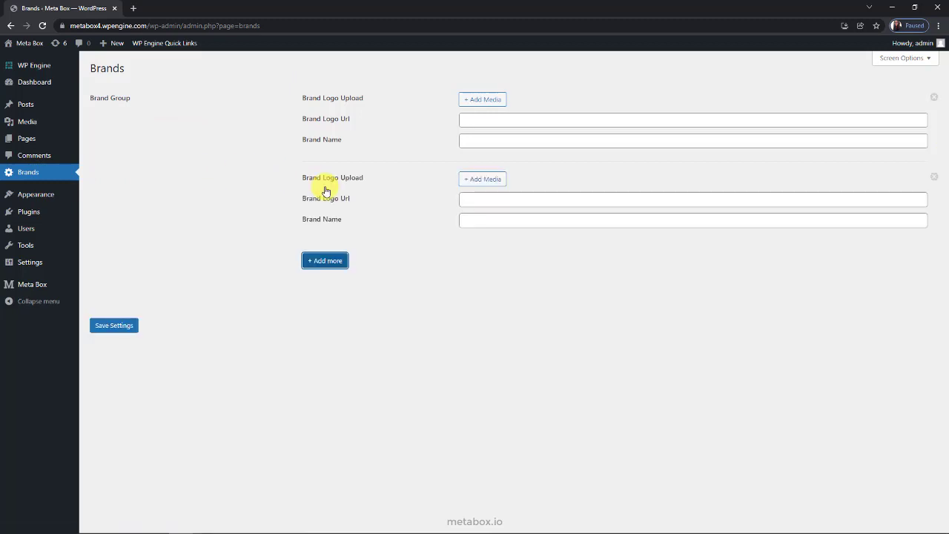
left_click(483, 99)
left_click(511, 390)
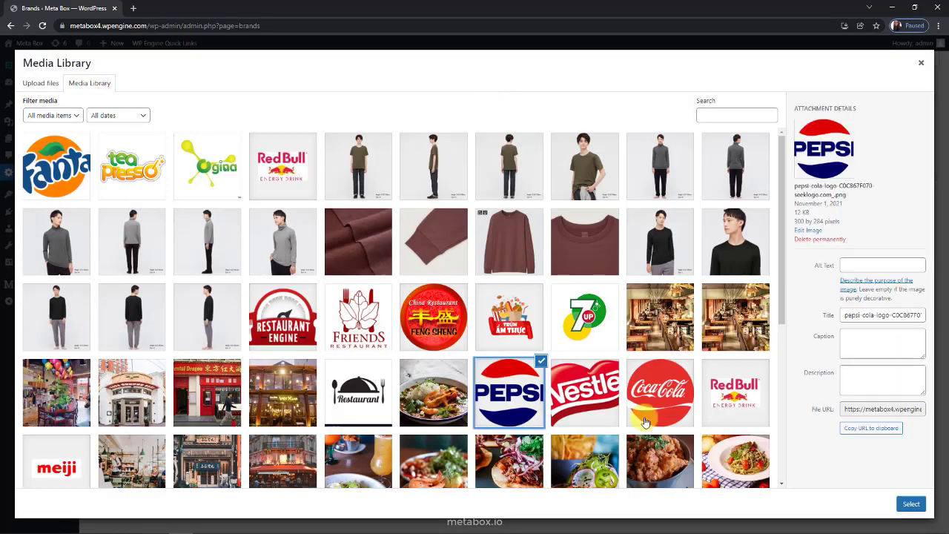
left_click(911, 502)
left_click(519, 207)
type("Pepsi")
left_click(497, 266)
type("https://i.imgur.com/WYmkO05.png")
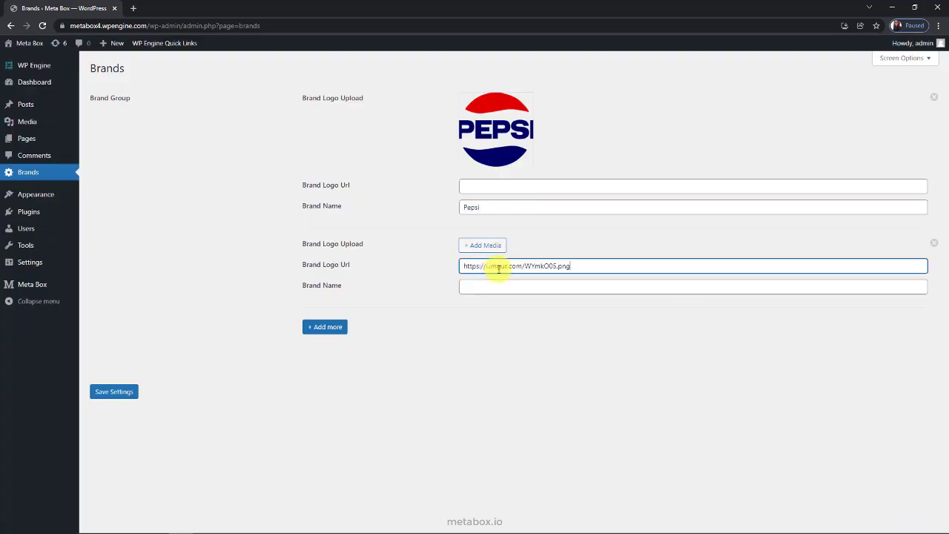
left_click(500, 287)
type("Coca Cola")
Add a third brand entry with the 7 Up logo from the media library and the name "7 Up".
left_click(325, 326)
left_click(482, 324)
left_click(583, 318)
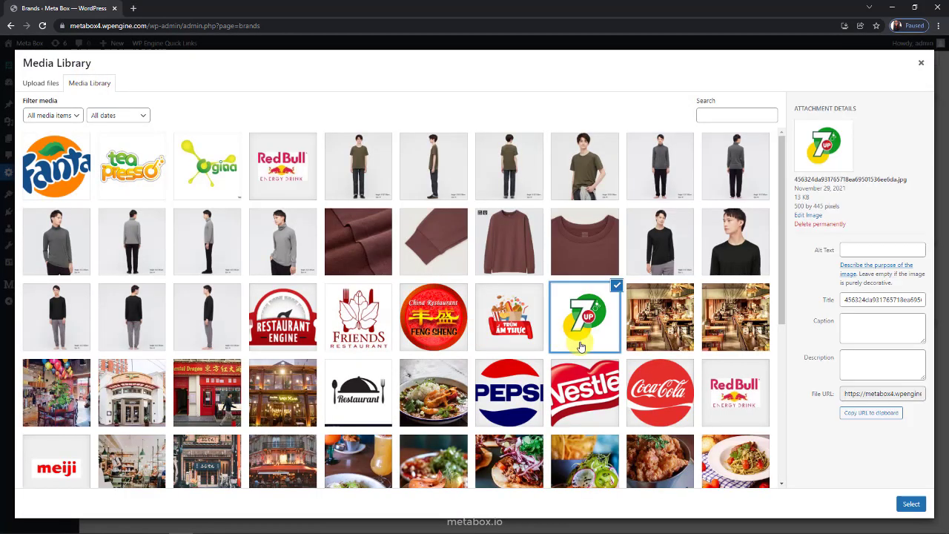
left_click(911, 502)
left_click(611, 430)
type("7 Up")
scroll(148, 466, "down", 1)
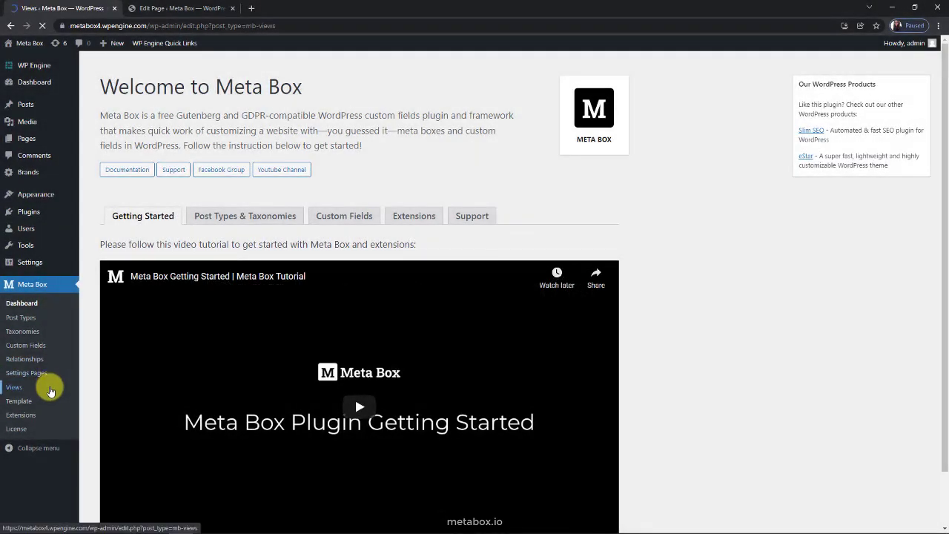
Create a new Meta Box view titled "Brands" and insert the site's Brand Group field as a loop in its template.
left_click(47, 384)
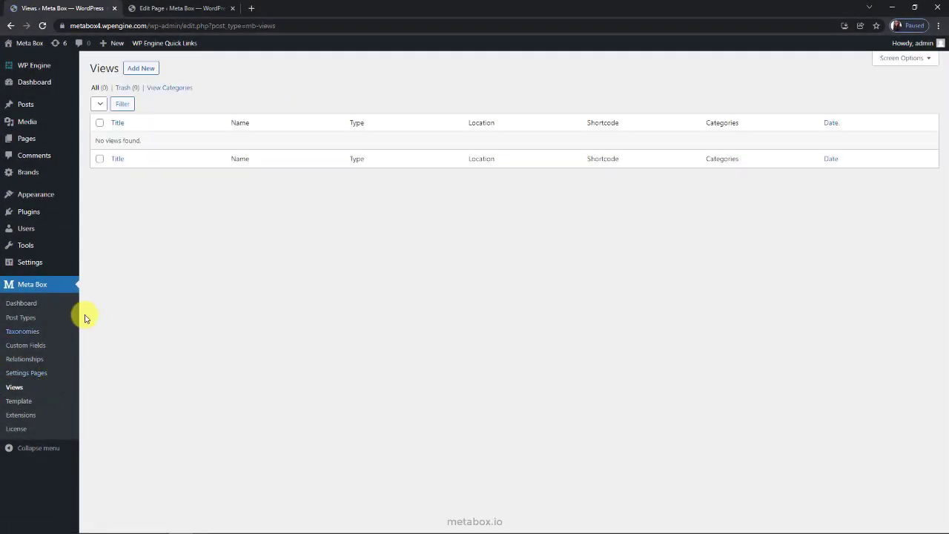
left_click(141, 68)
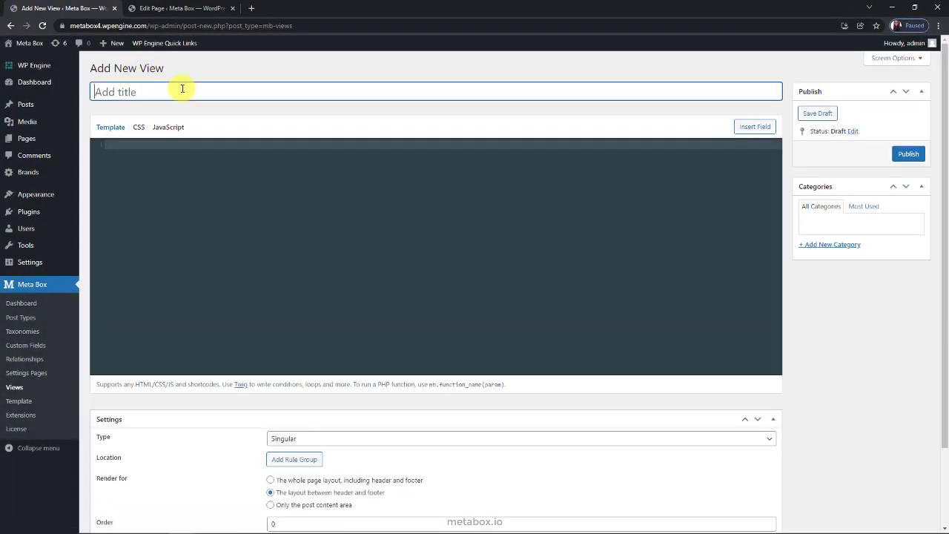
type("Brands")
left_click(754, 127)
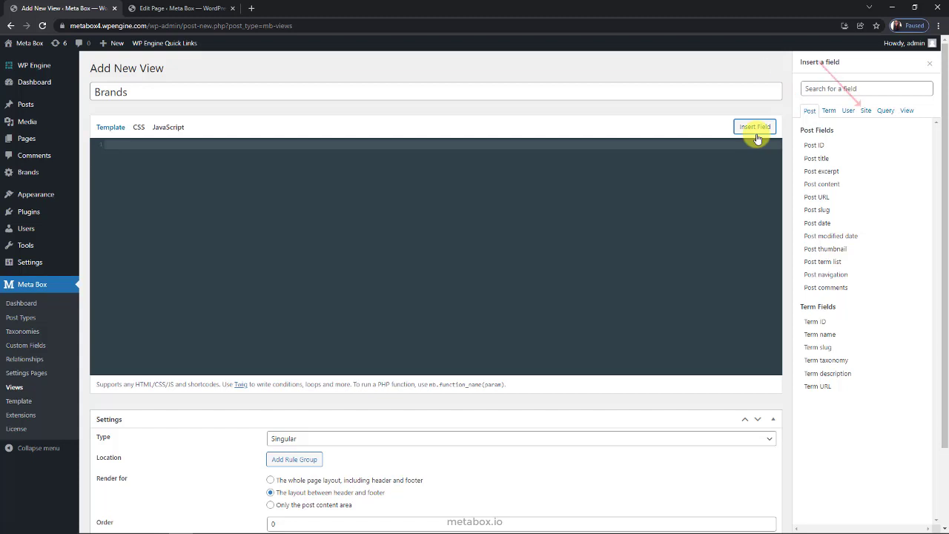
left_click(865, 111)
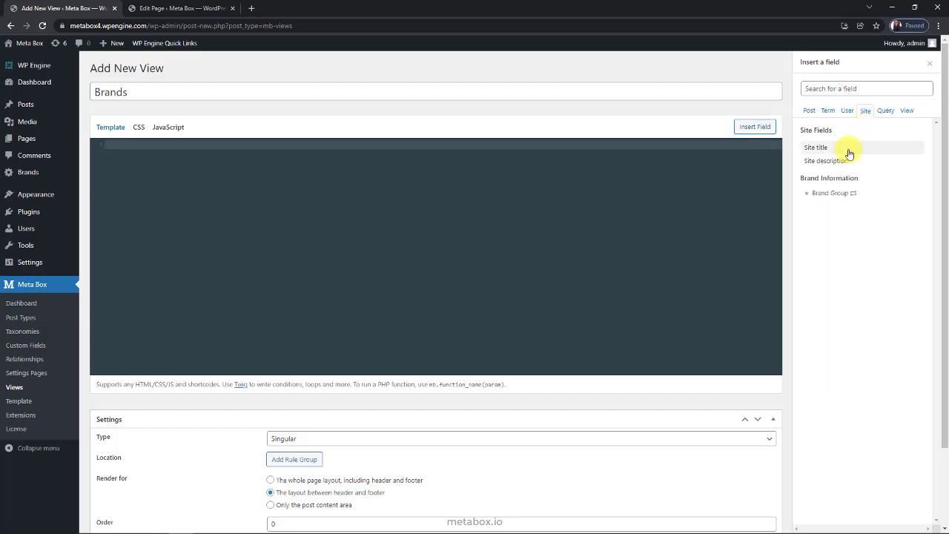
left_click(831, 195)
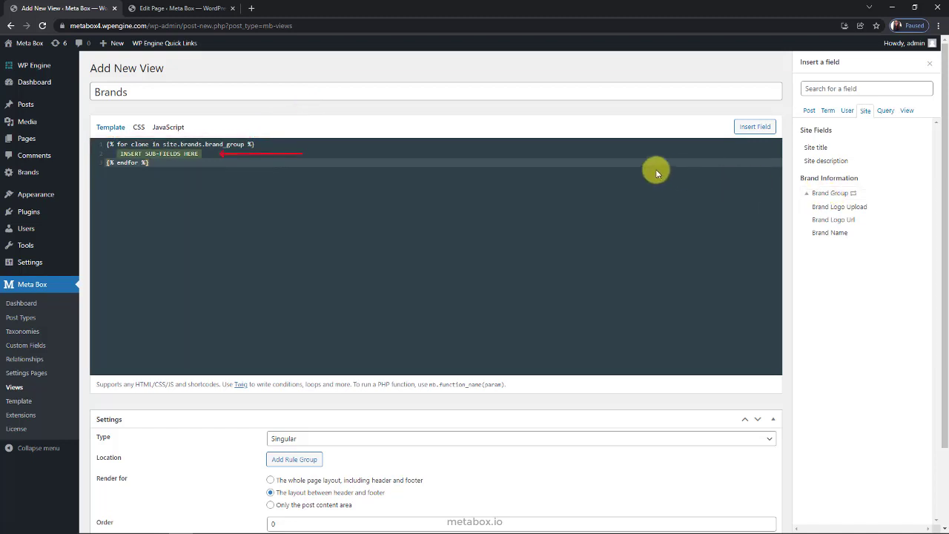
Inside the loop, add the condition {% if clone.brand_logo_url|trim is empty %} and insert Brand Logo Upload as a Thumbnail (150x150) image tag.
left_click(540, 156)
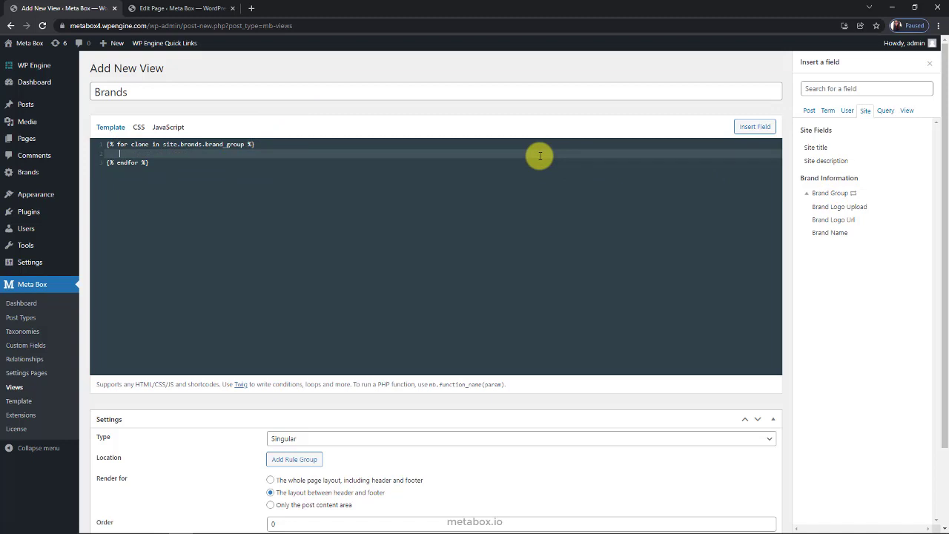
left_click(813, 225)
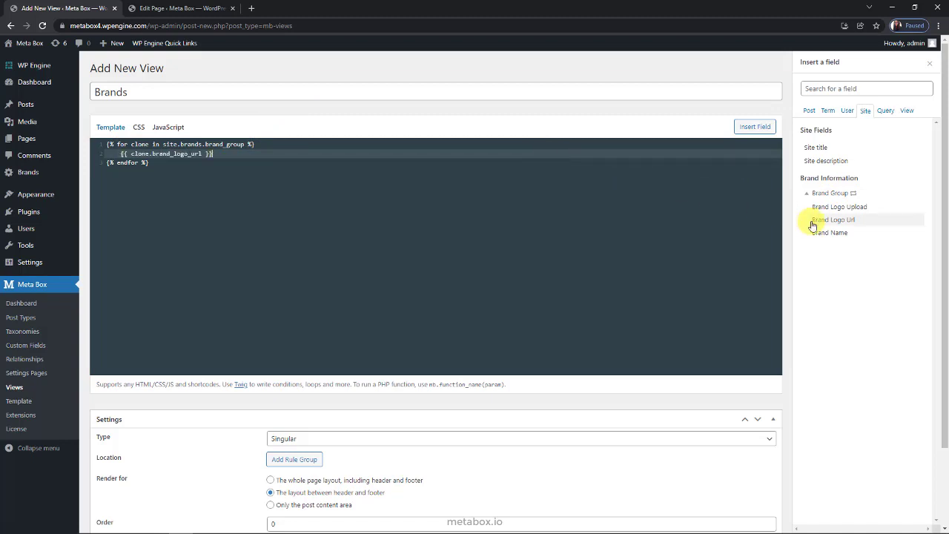
type("f clone.brand_logo_url }}")
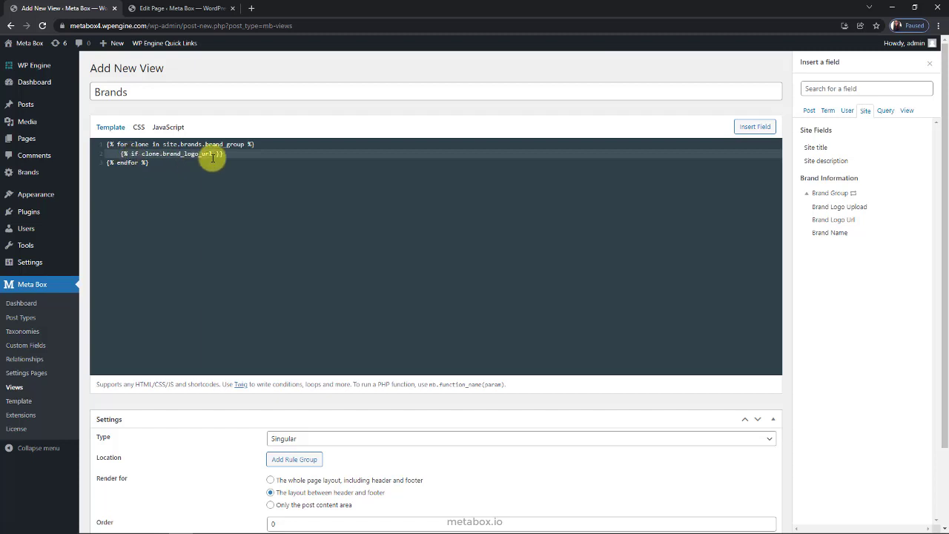
left_click(212, 153)
type("|trim is empty")
key("Right")
key("Delete")
type("%")
key("Right")
key("Return")
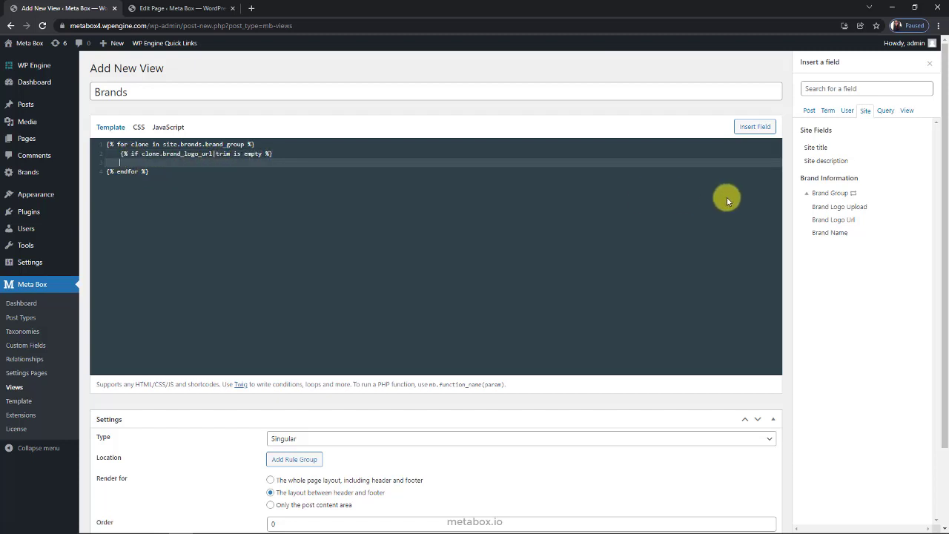
left_click(814, 213)
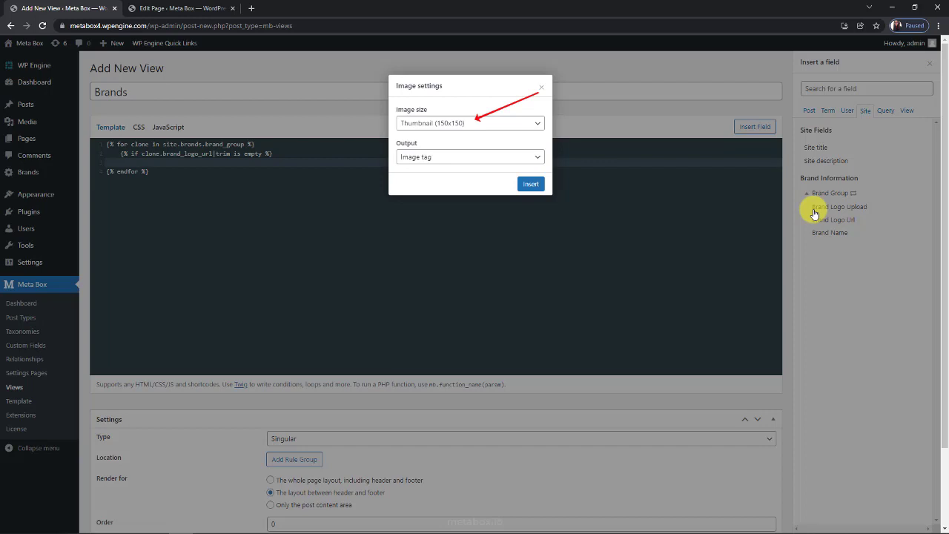
left_click(531, 184)
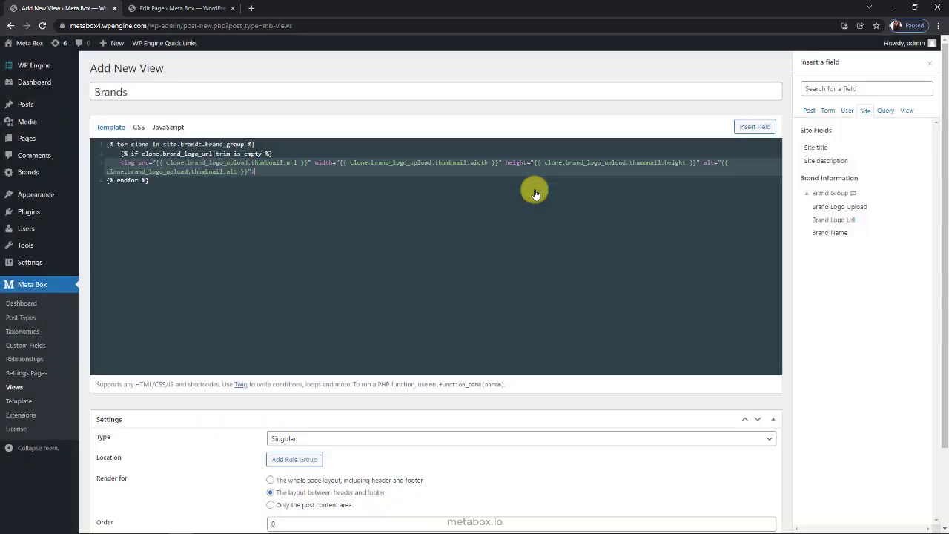
Insert Brand Logo Upload with Image ID output and turn it into {% elseif clone.brand_logo_upload.thumbnail.ID|trim is empty %}.
left_click(814, 212)
left_click(536, 155)
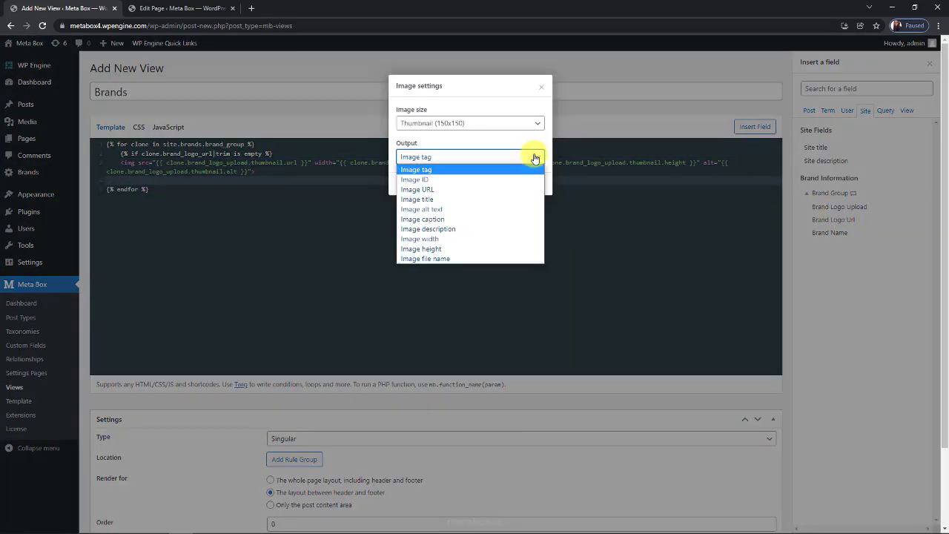
left_click(510, 180)
left_click(526, 185)
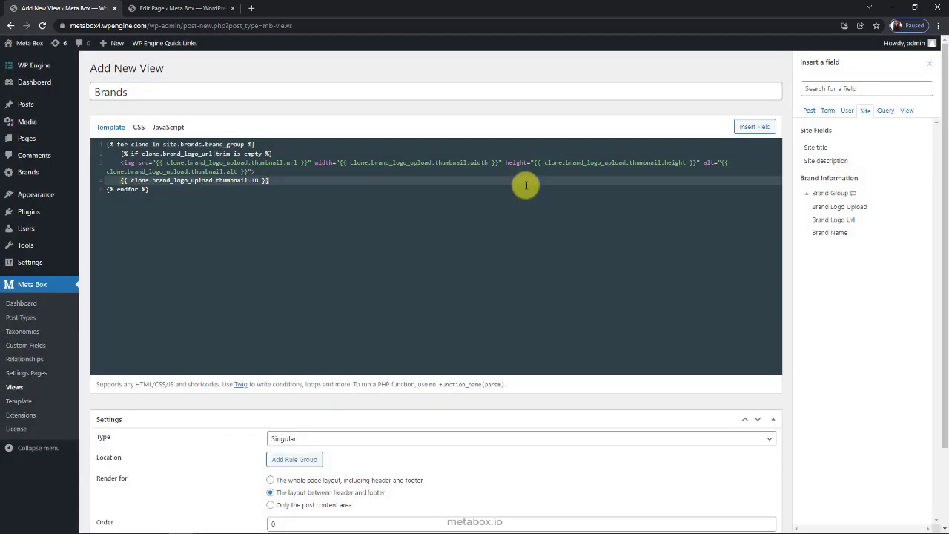
double_click(124, 180)
type("{% elseif")
left_click(283, 181)
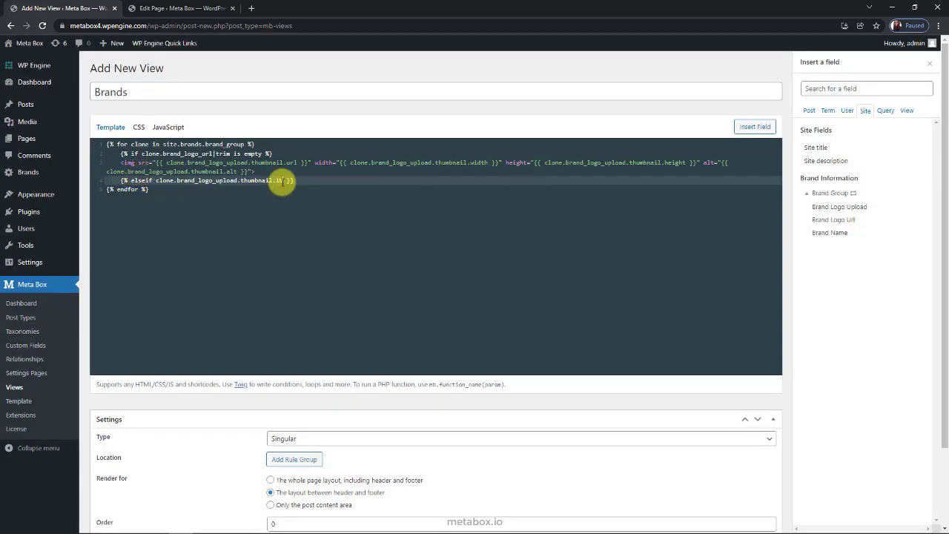
type("|trim is empty")
key("Right")
key("Right")
key("BackSpace")
type("%")
key("Return")
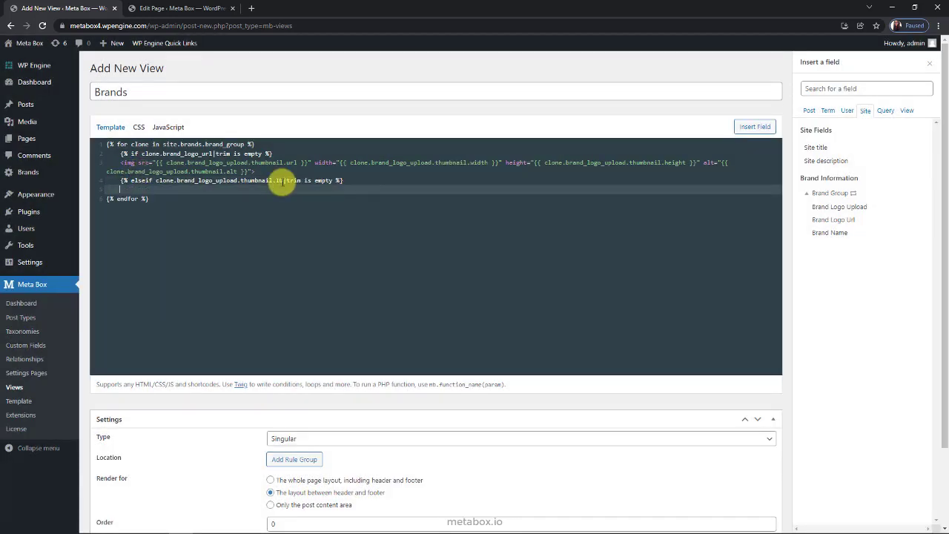
In the elseif branch, insert the Brand Logo Url field wrapped as <img src="{{ clone.brand_logo_url }}">.
left_click(812, 222)
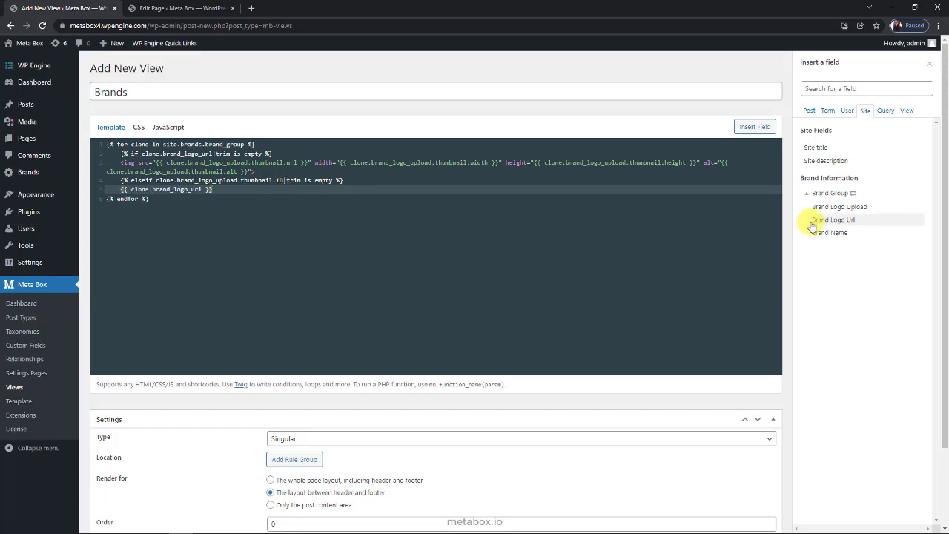
left_click(119, 189)
type("<img ")
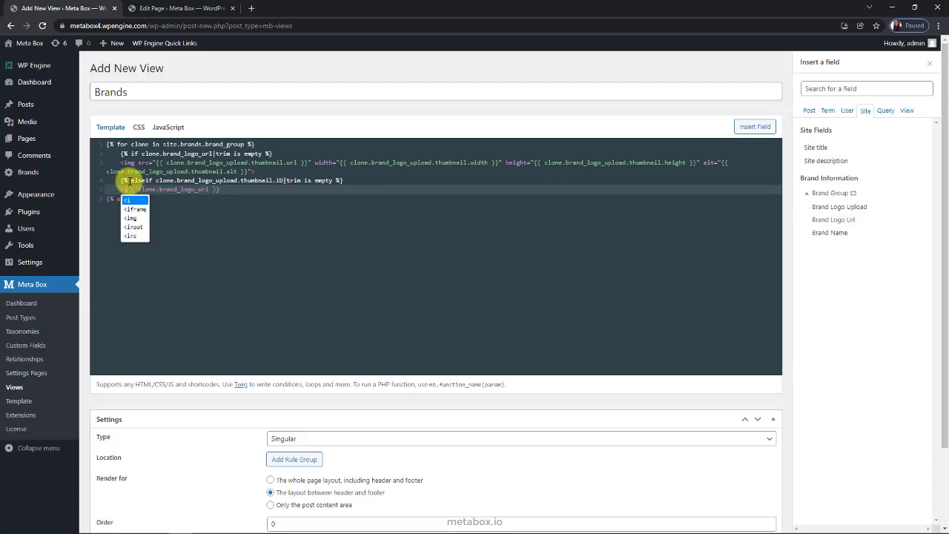
type("src=\"")
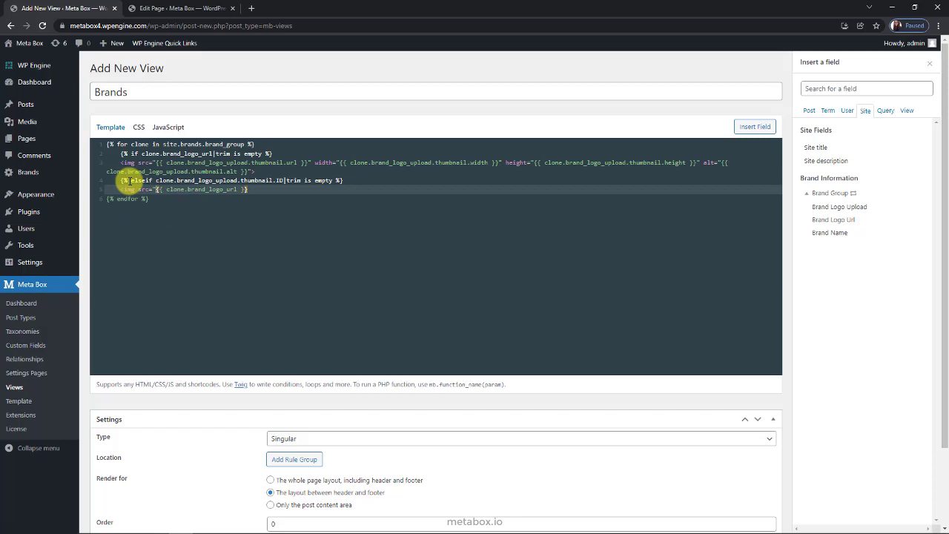
left_click(248, 191)
Add an {% else %} branch that outputs Brand Logo Upload as a Thumbnail (150x150) image tag.
key("Return")
type("{% else %}")
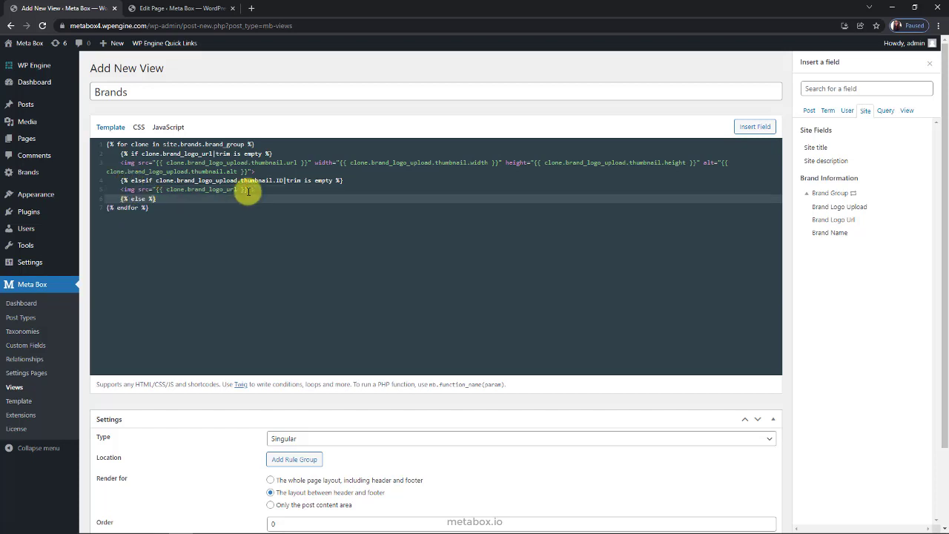
key("Return")
key("Tab")
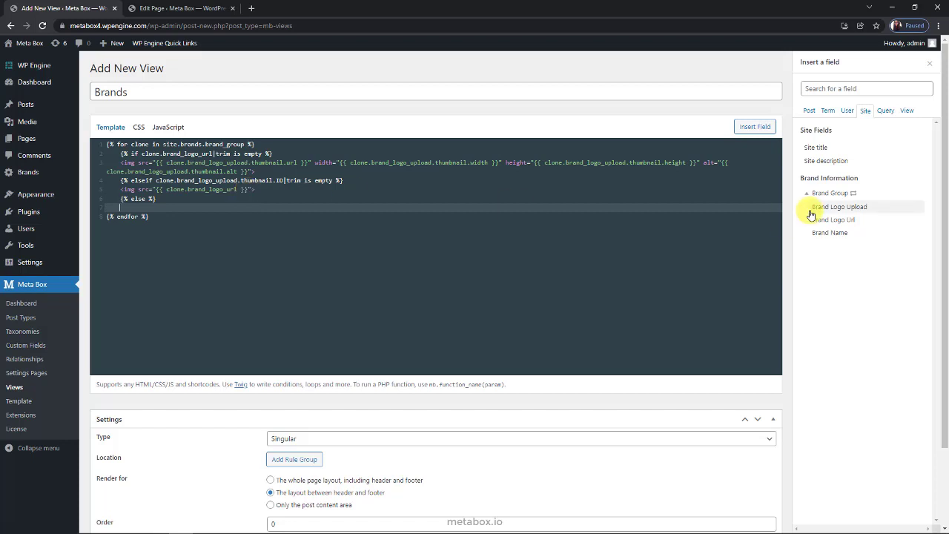
left_click(810, 211)
left_click(536, 156)
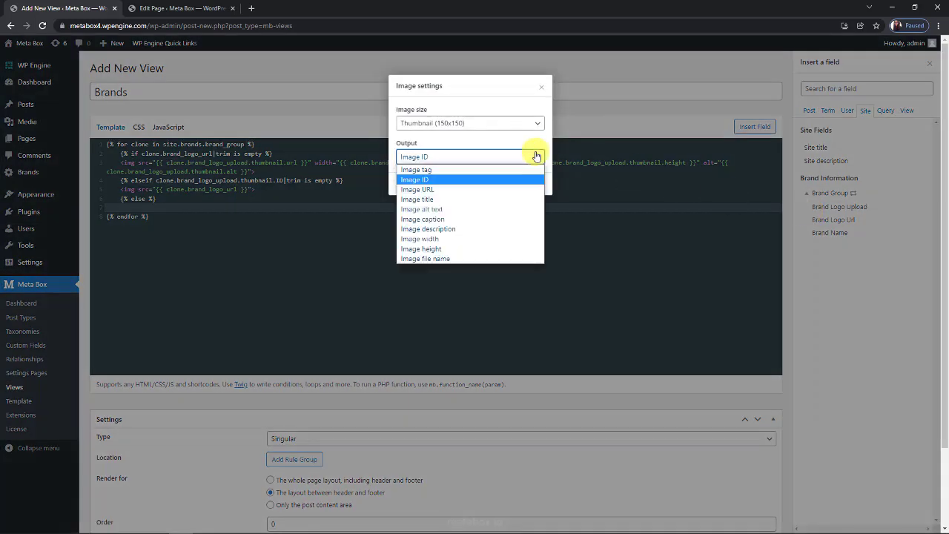
left_click(523, 167)
left_click(531, 187)
Close the condition with {% endif %} and insert the Brand Name field below it inside the loop.
key("Return")
type("{% endif %}")
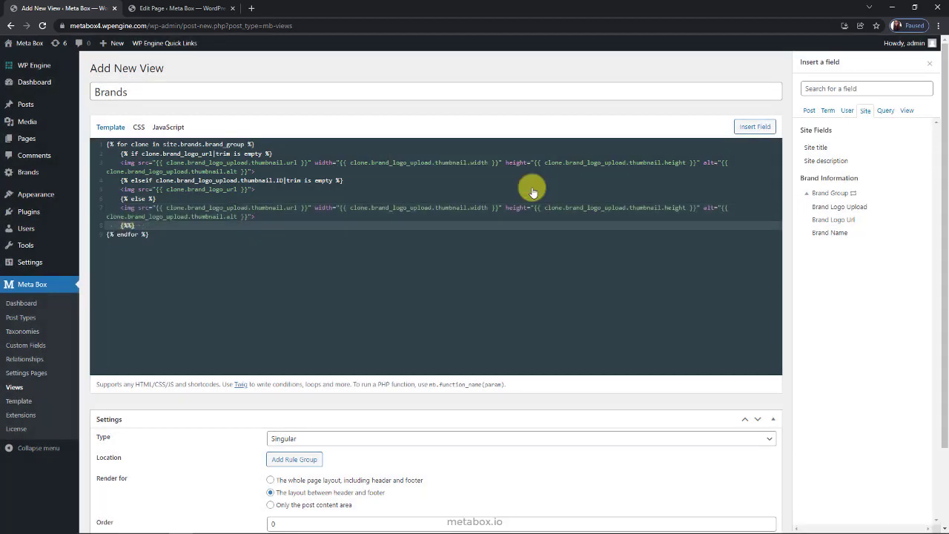
key("Return")
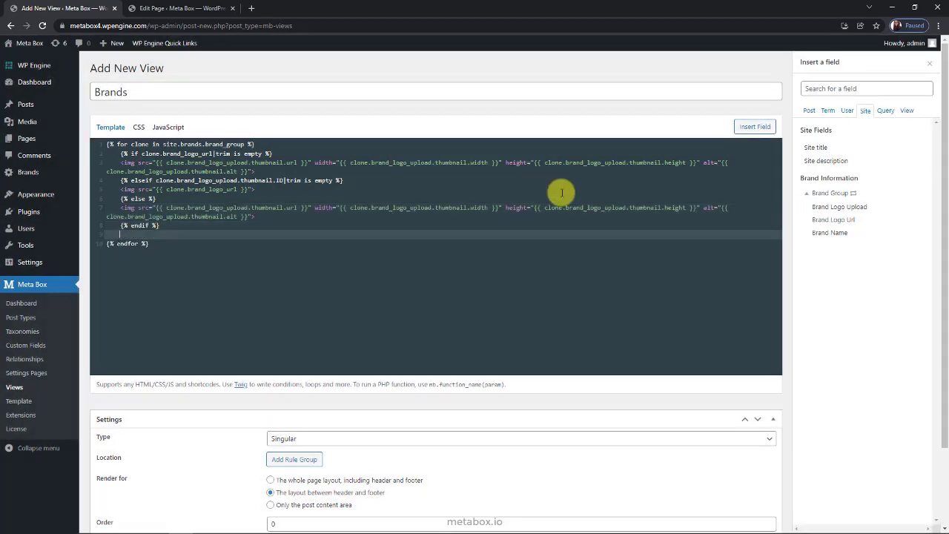
left_click(818, 240)
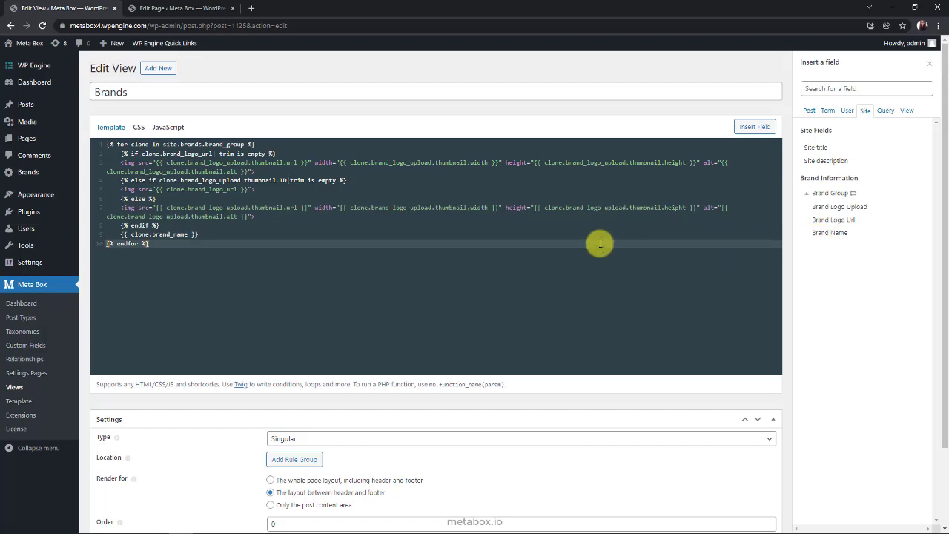
Replace the template code with the version using "brand-group" and "brand-img" divs and a "name" paragraph, and close the field inserter.
key("ctrl+a")
key("ctrl+v")
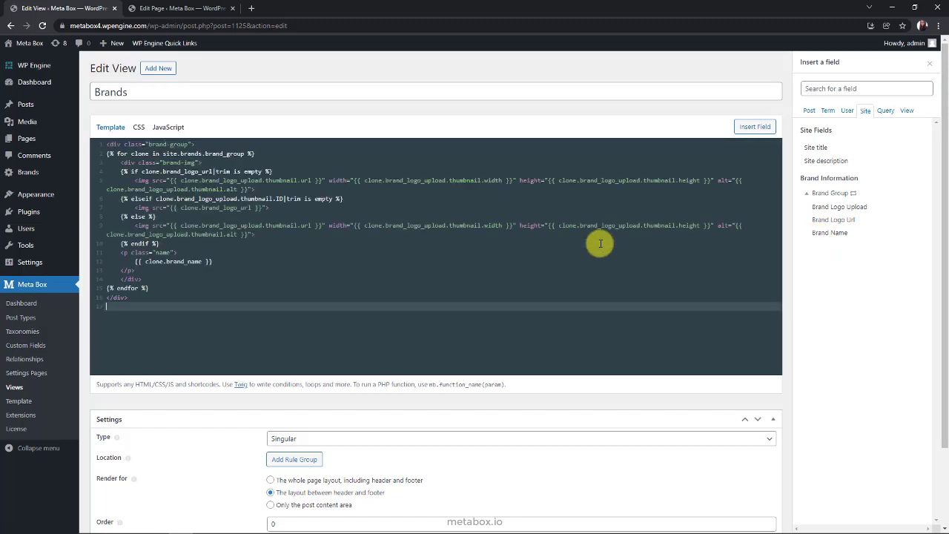
left_click(929, 64)
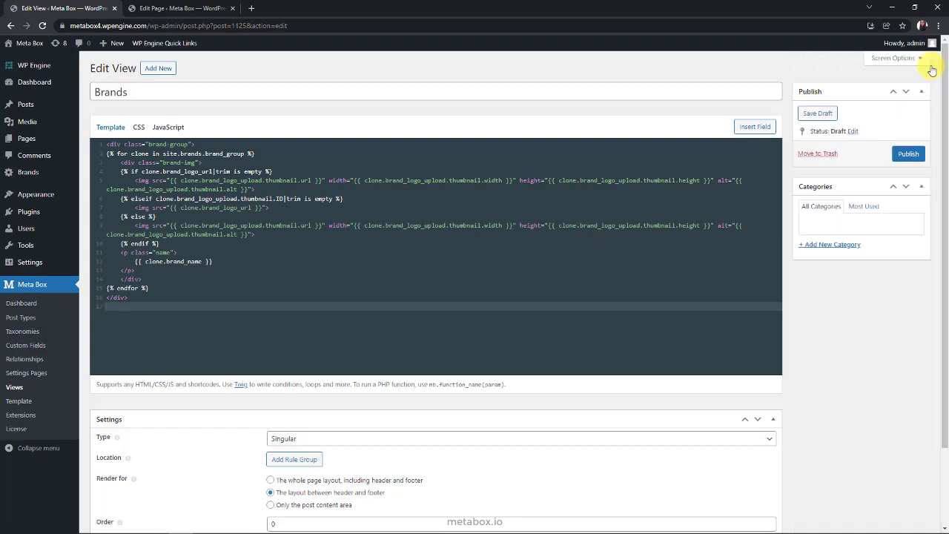
Set the view's type to Shortcode and publish the view.
left_click(412, 439)
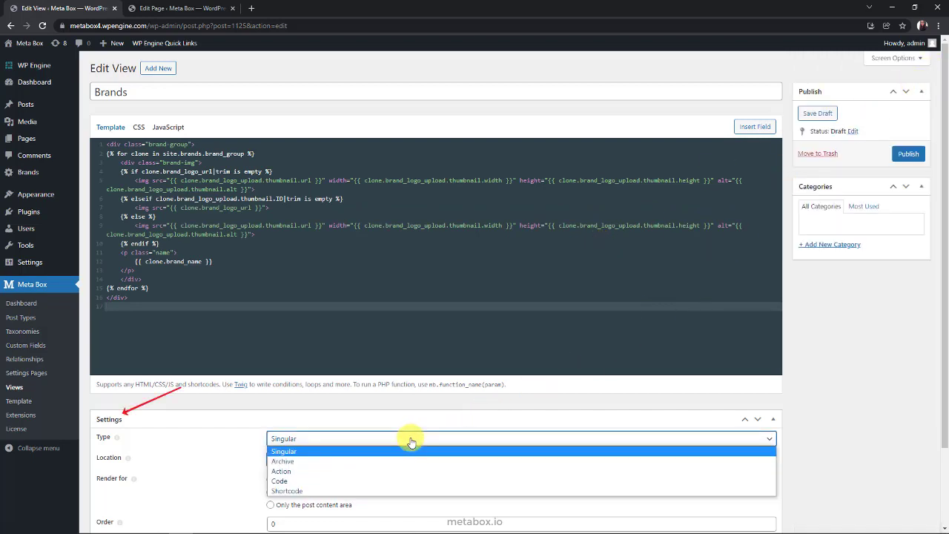
left_click(388, 491)
left_click(910, 153)
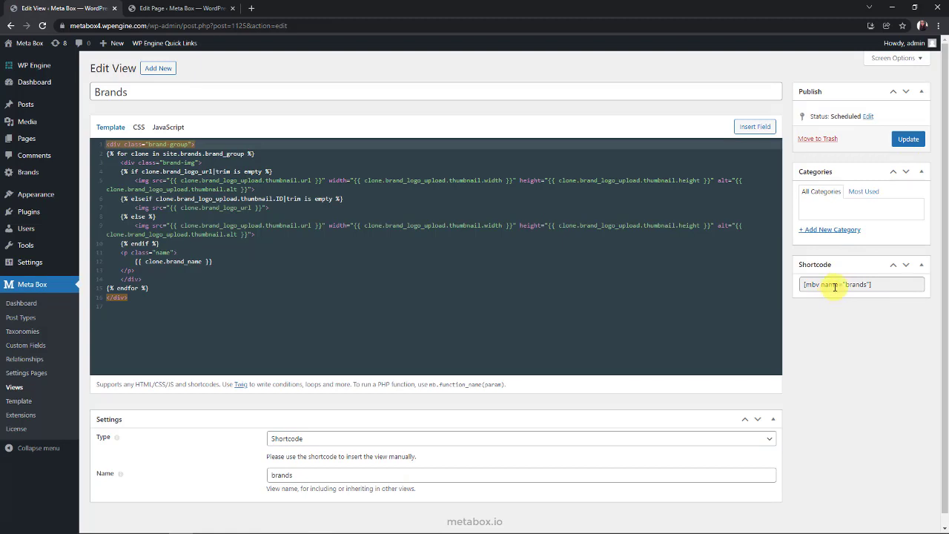
Copy the shortcode [mbv name="brands"] and paste it into a new Shortcode block below the "OUR BRANDS" heading on the homepage.
left_click(836, 284)
key("ctrl+c")
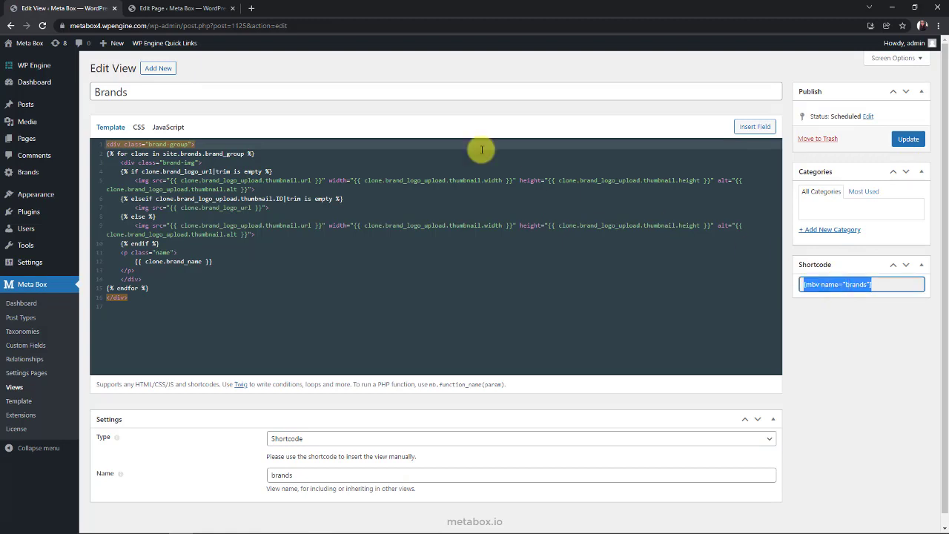
left_click(183, 9)
scroll(186, 134, "down", 3)
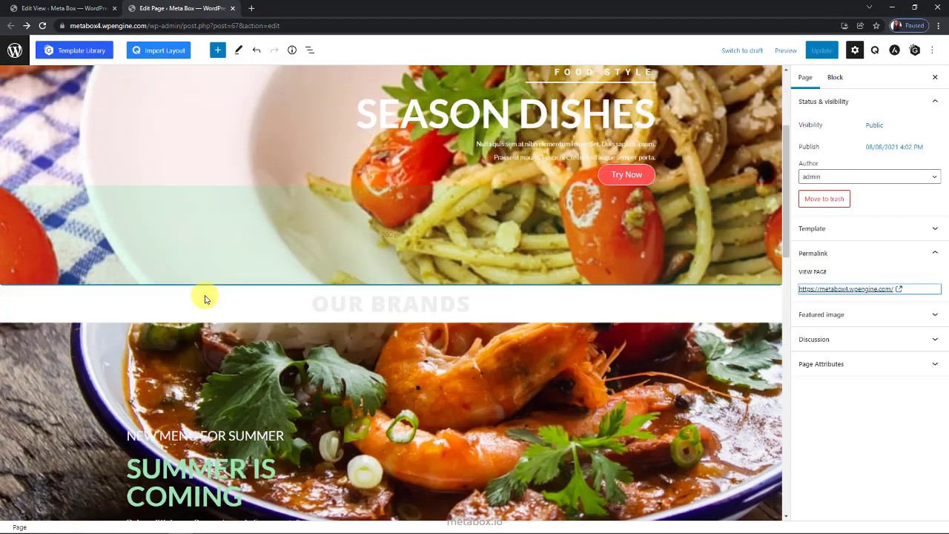
left_click(214, 284)
left_click(360, 247)
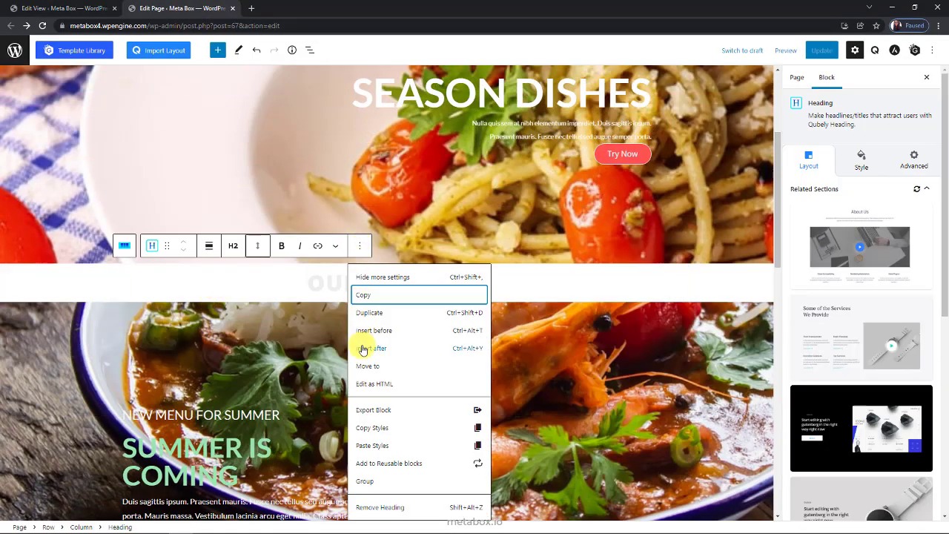
left_click(392, 348)
left_click(660, 319)
left_click(730, 407)
key("ctrl+v")
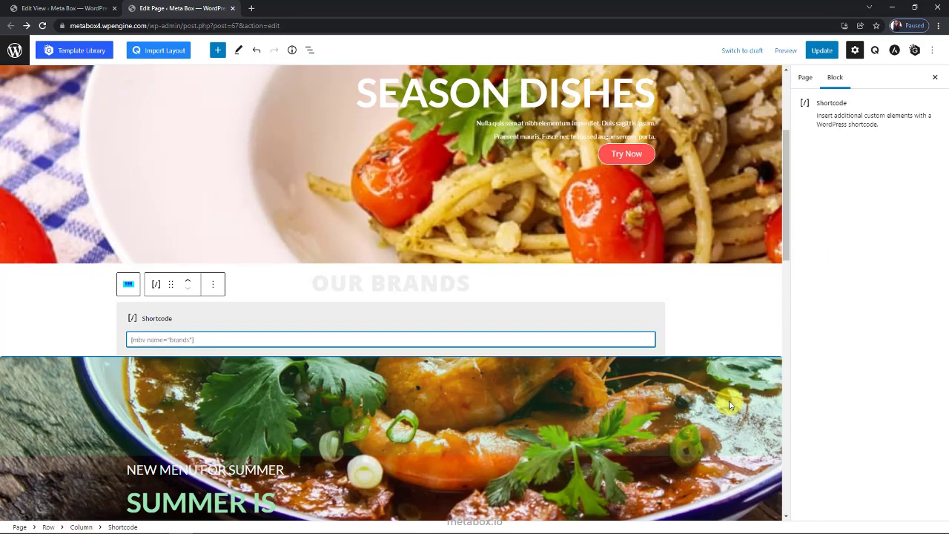
Update the homepage and open it on the front end to check the brand logos and names under "OUR BRANDS".
left_click(821, 50)
left_click(94, 506)
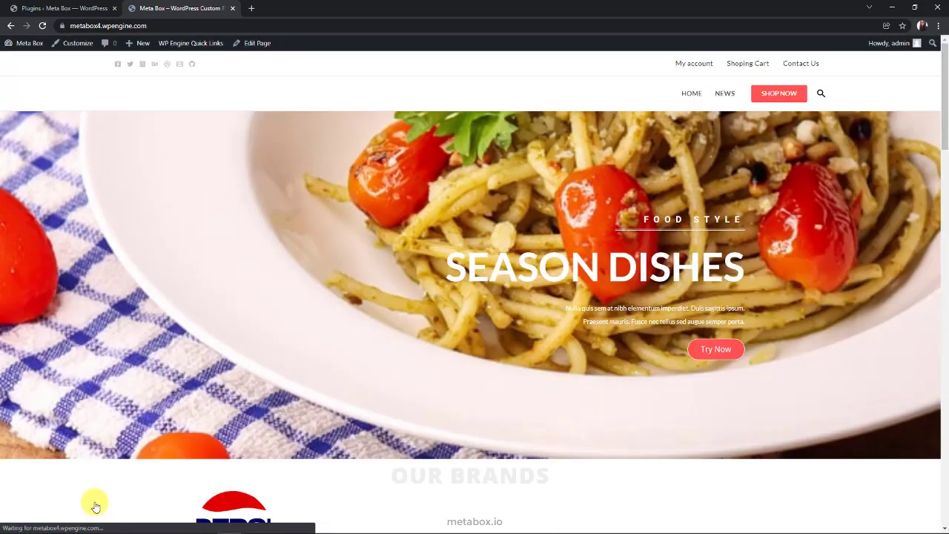
scroll(94, 505, "down", 3)
scroll(94, 505, "down", 8)
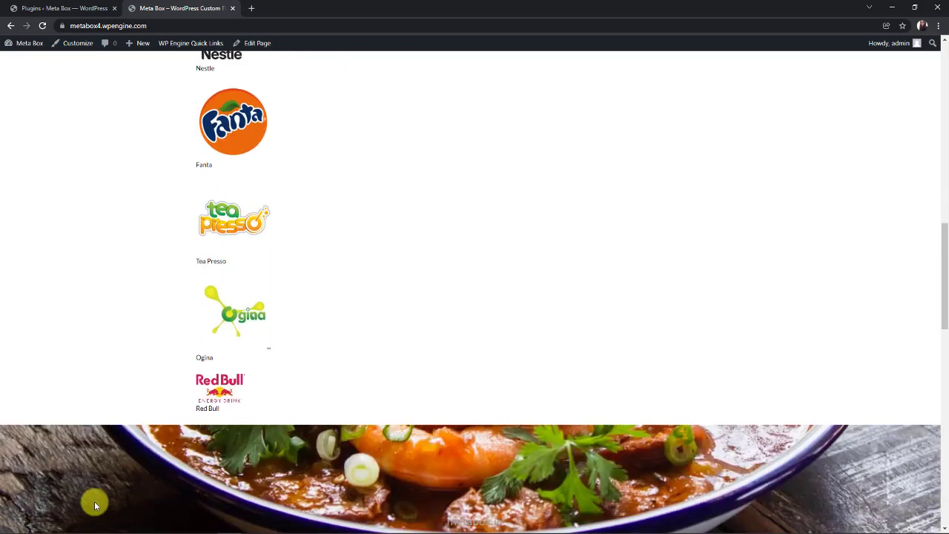
scroll(94, 506, "up", 6)
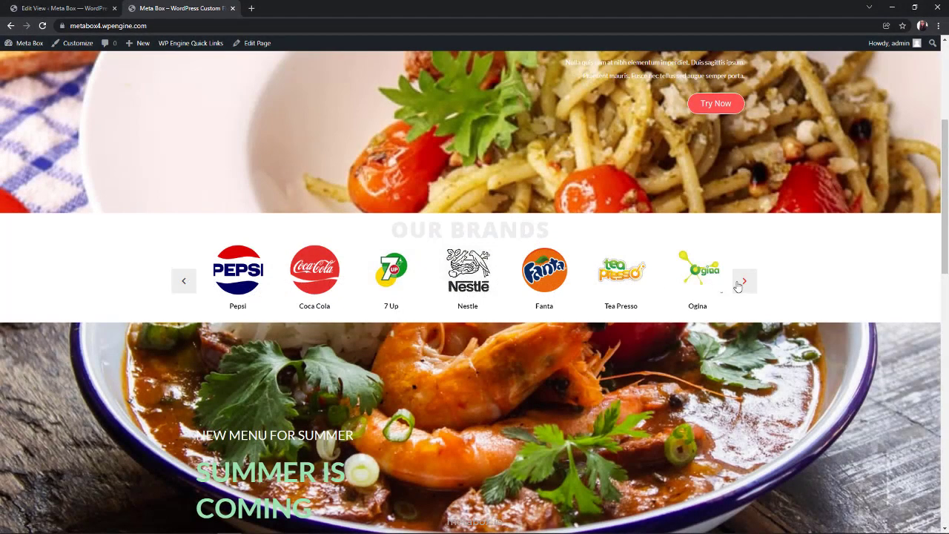
Advance the "OUR BRANDS" carousel on the homepage by one slide and return it to preview the finished navigation.
left_click(740, 283)
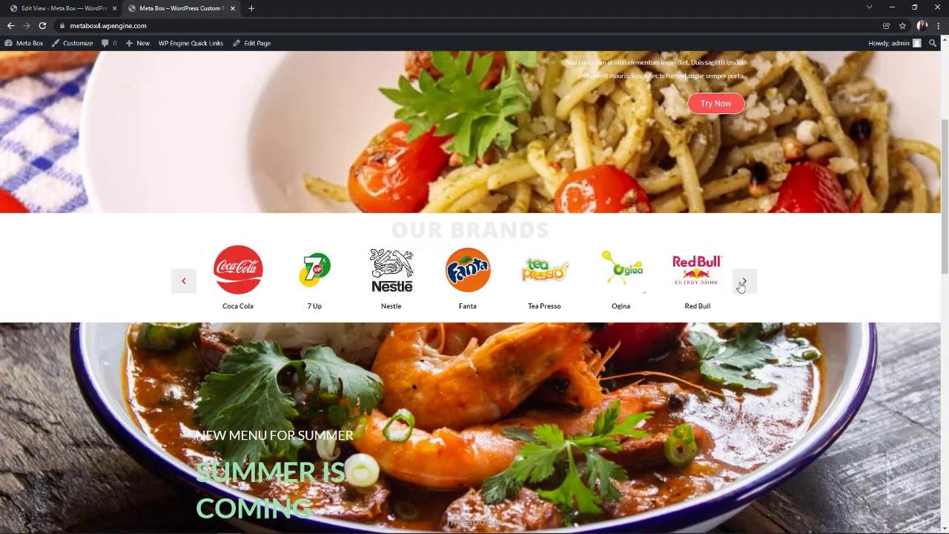
left_click(186, 292)
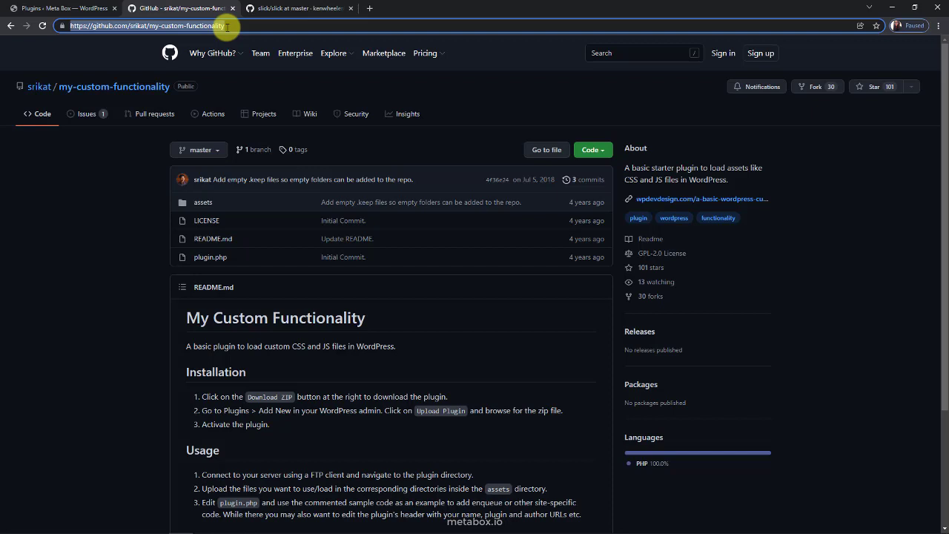
Check the My Custom Functionality entry among the installed plugins and view the Slick repository on GitHub.
left_click(70, 8)
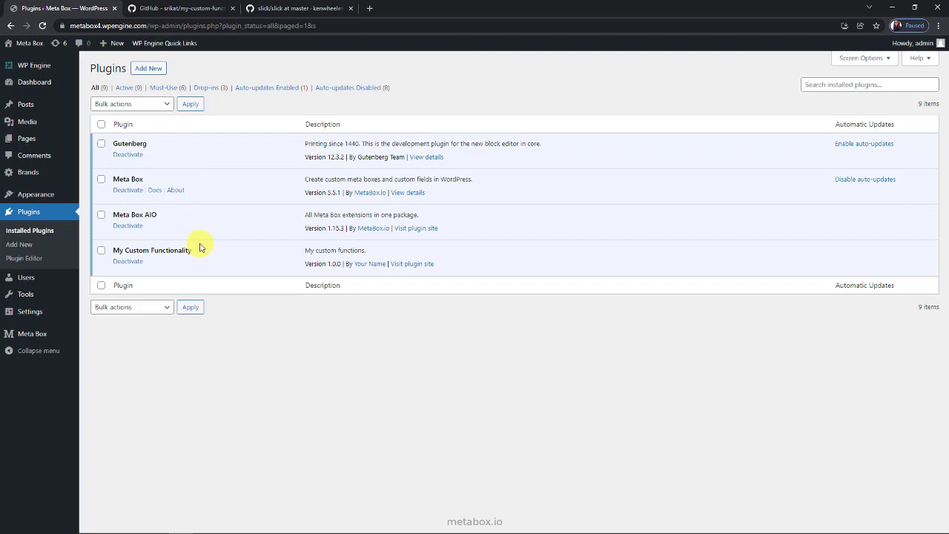
left_click(275, 9)
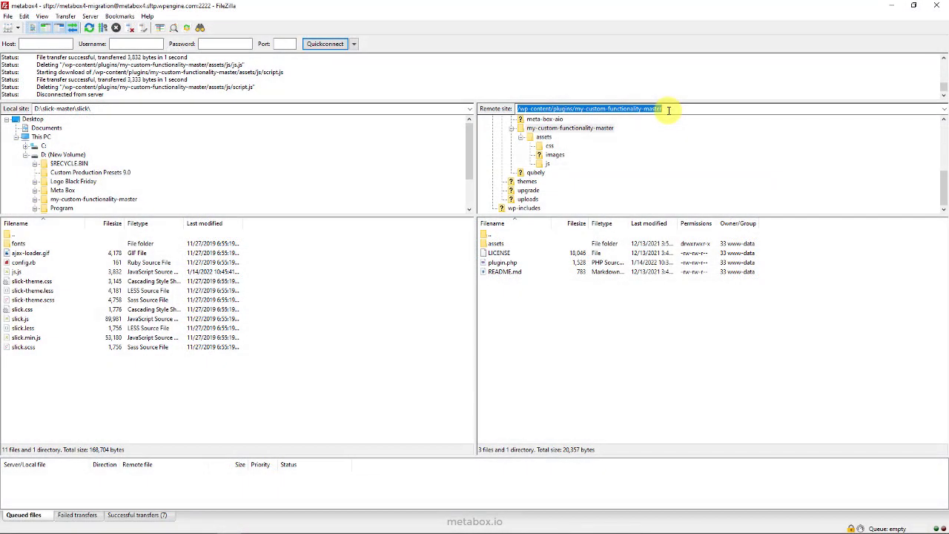
In FileZilla, upload slick-theme.css and slick.css to the my-custom-functionality-master assets/css folder and slick.min.js to its assets/js folder.
left_click(549, 144)
left_click(64, 284)
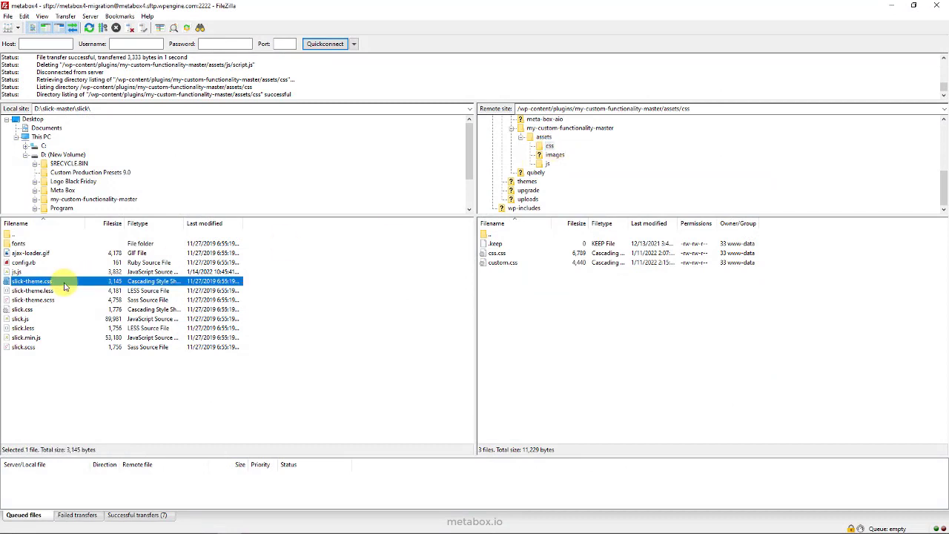
left_click(63, 309, "ctrl")
right_click(63, 309)
left_click(68, 316)
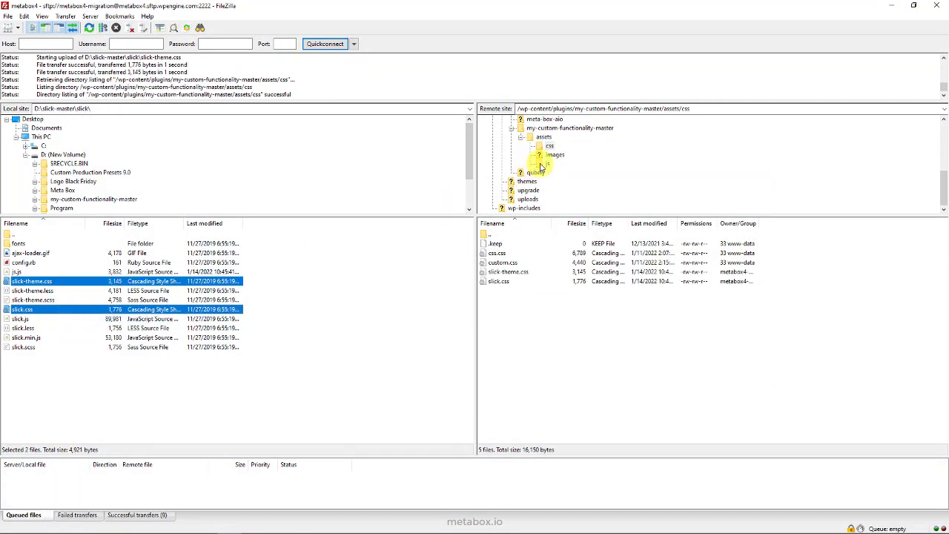
left_click(545, 163)
double_click(66, 337)
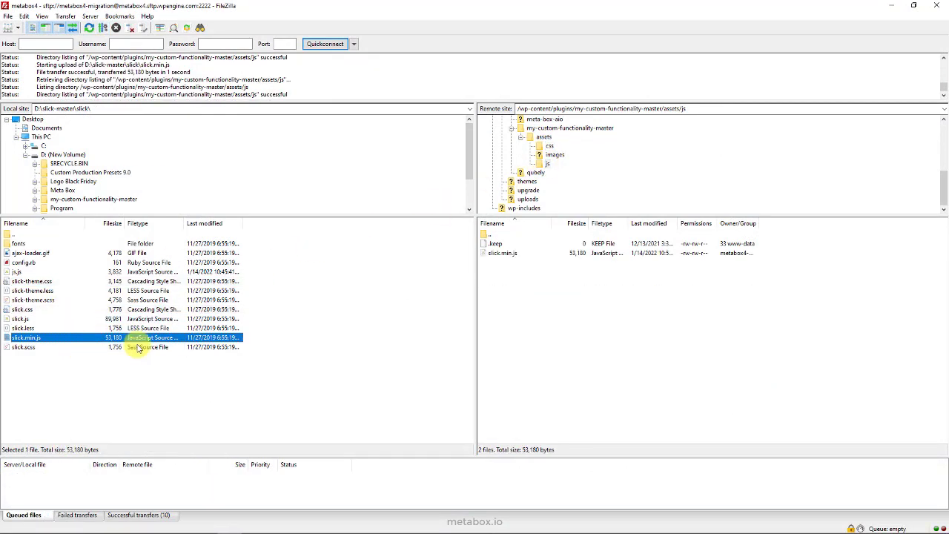
Create an empty file named custom.js in the plugin's remote assets/js folder.
right_click(550, 315)
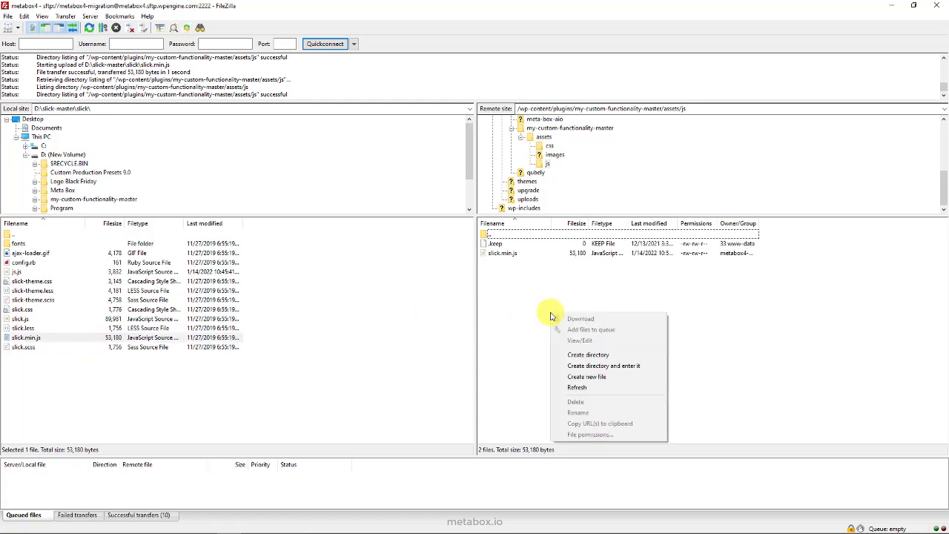
left_click(566, 377)
type("custom.js")
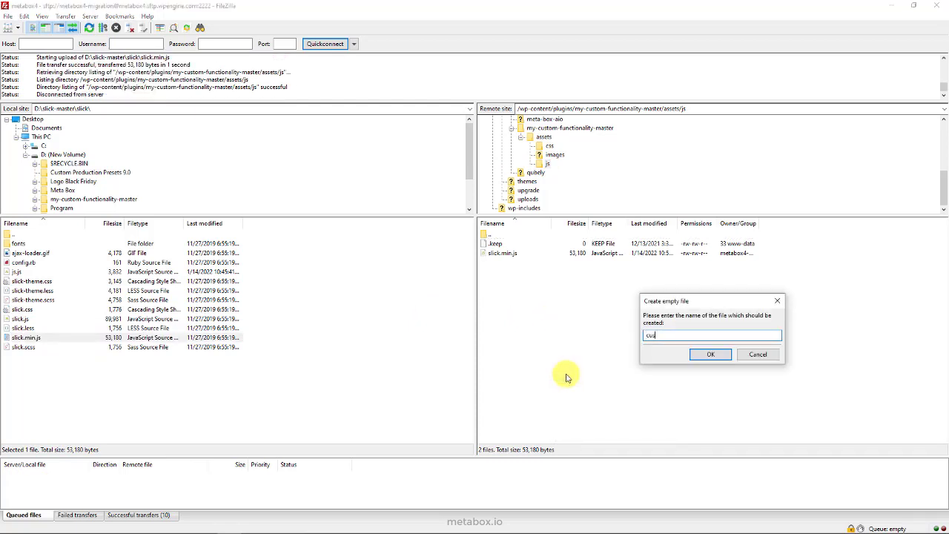
left_click(710, 353)
Open custom.js for editing and add Slick initialisation for ".brand-group": slidesToShow 7, slidesToScroll 7, speed 800, autoplaySpeed 4000, infinite, dots and autoplay false, custom arrow buttons.
left_click(501, 252)
right_click(502, 254)
left_click(515, 282)
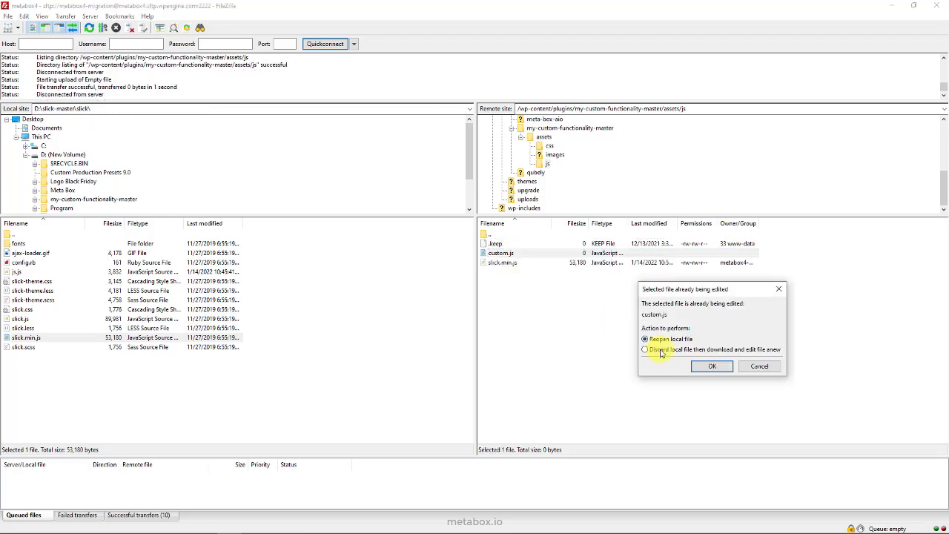
left_click(693, 365)
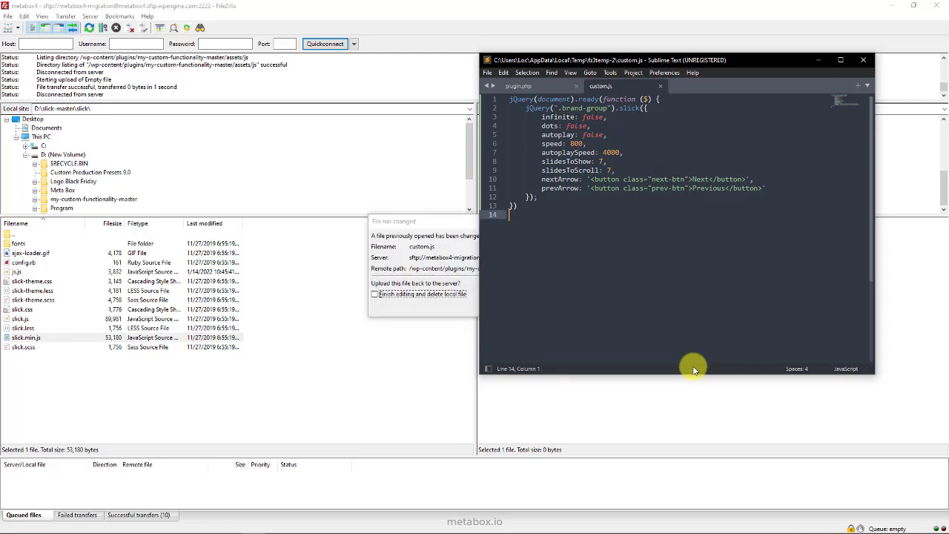
In plugin.php, add wp_enqueue_style calls for "slick" (/assets/css/slick.css) and "slick-theme" at the end of custom_enqueue_files().
left_click(534, 86)
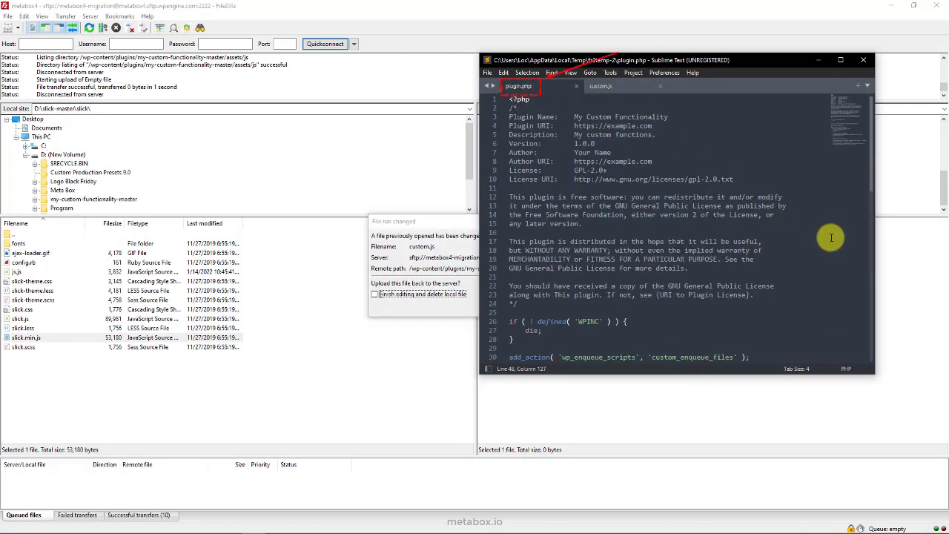
scroll(819, 227, "down", 9)
key("Return")
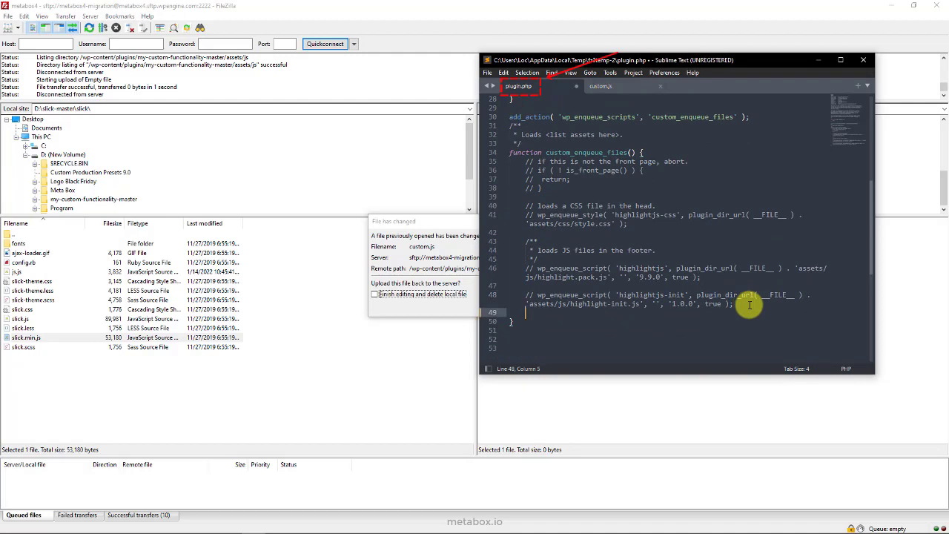
type("wp_enqueue_style('slick', plugin_dir_url( __FILE__ ).'/assets/css/slick.css');     wp_enqueue_style('slick-theme', plugin_dir_url( __FILE__ ).'/assets/css/slick-theme.css');      wp_enqueue_script('custom', plugin_dir_url( __FILE__ ).'/assets/js/custom.js', ['jquery']);     wp_enqueue_script('slick-min', plugin_dir_url( __FILE__ ).'/assets/js/slick.min.js', ['jquery']);")
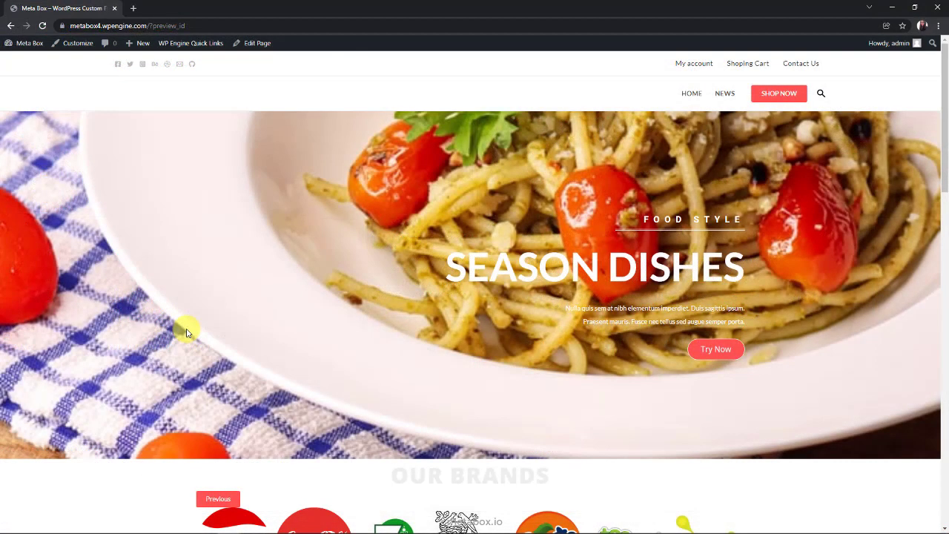
Test the unstyled brand carousel on the homepage by moving it to the next slide and back.
scroll(186, 333, "down", 3)
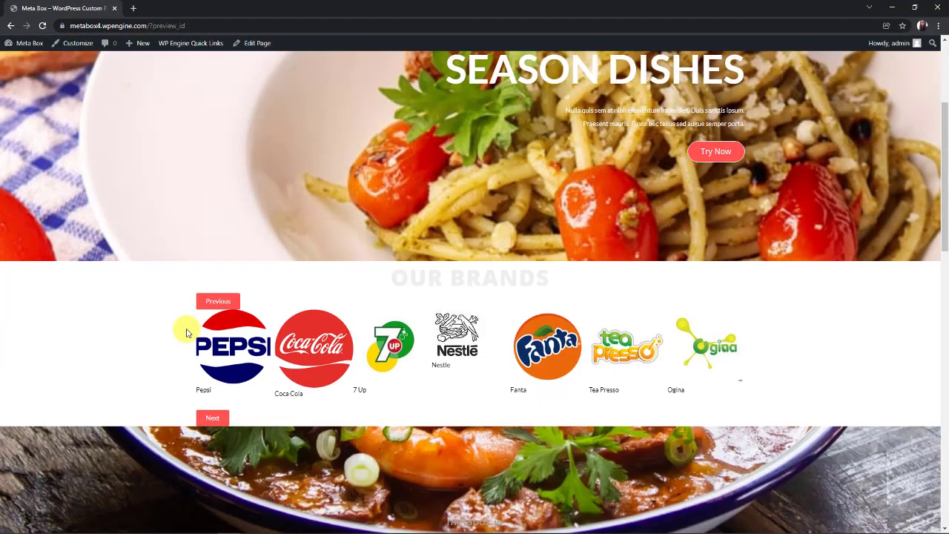
left_click(212, 417)
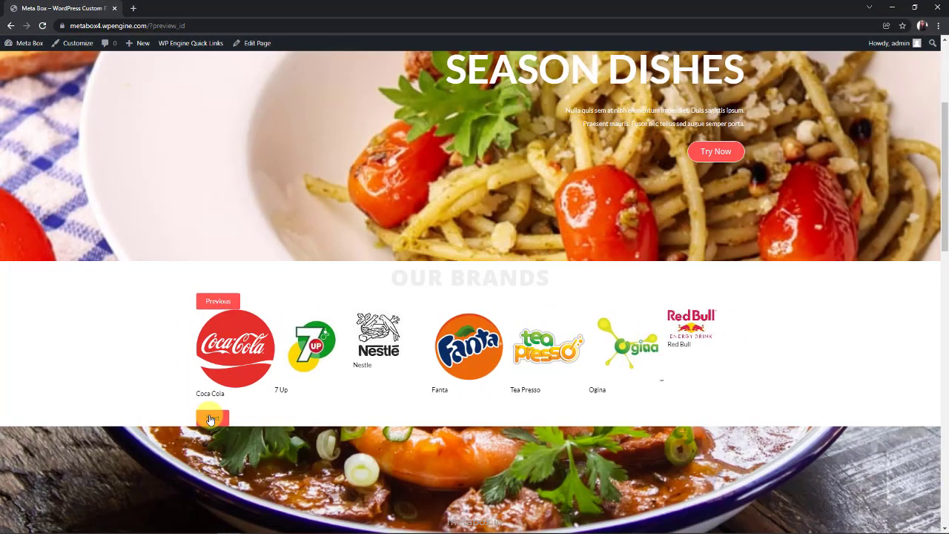
left_click(207, 303)
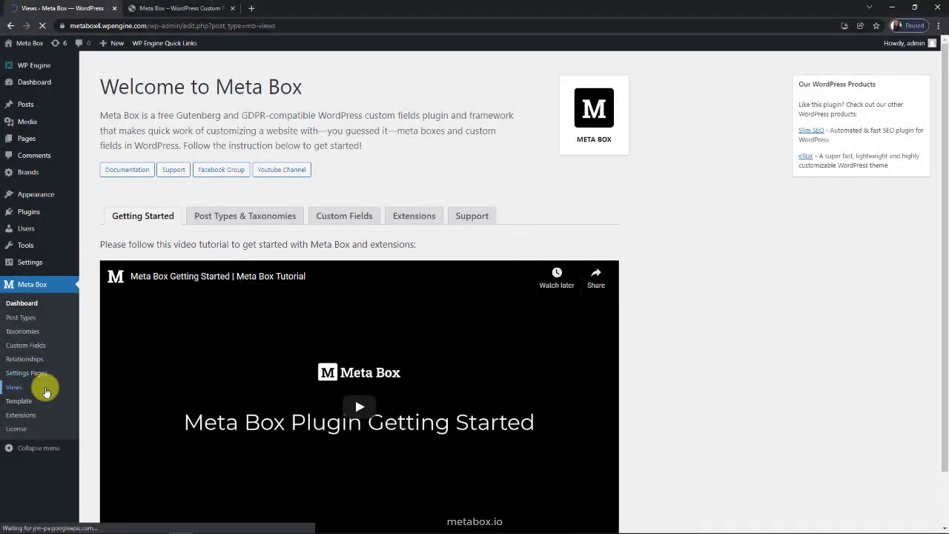
Add CSS to the Brands view for the ".brand-group" container, Slick arrows, 100px brand images and centered bold names, and update the view.
left_click(37, 385)
left_click(123, 142)
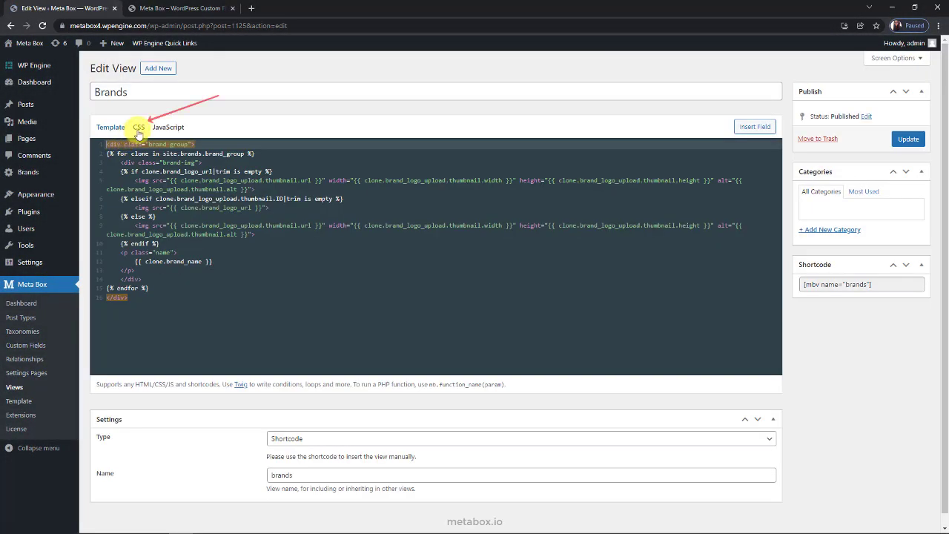
left_click(139, 129)
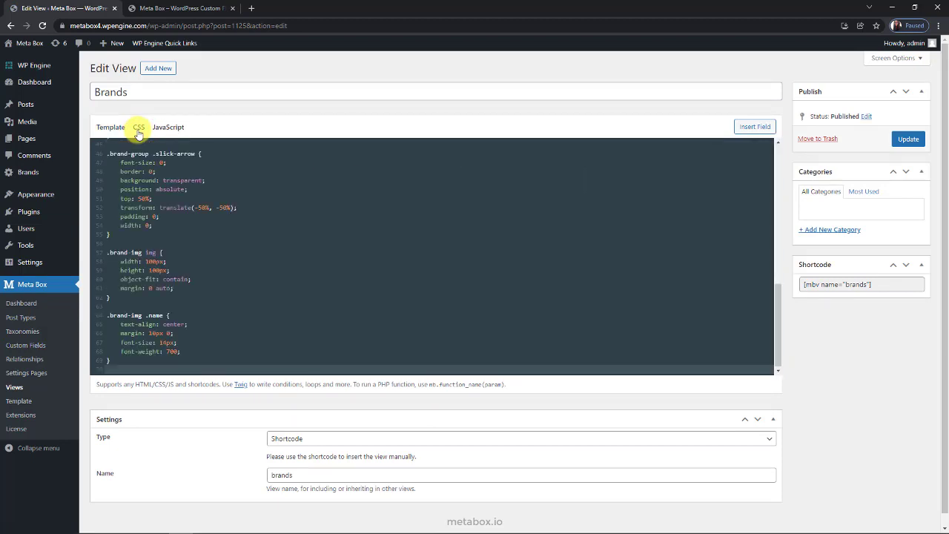
left_click_drag(778, 307, 773, 165)
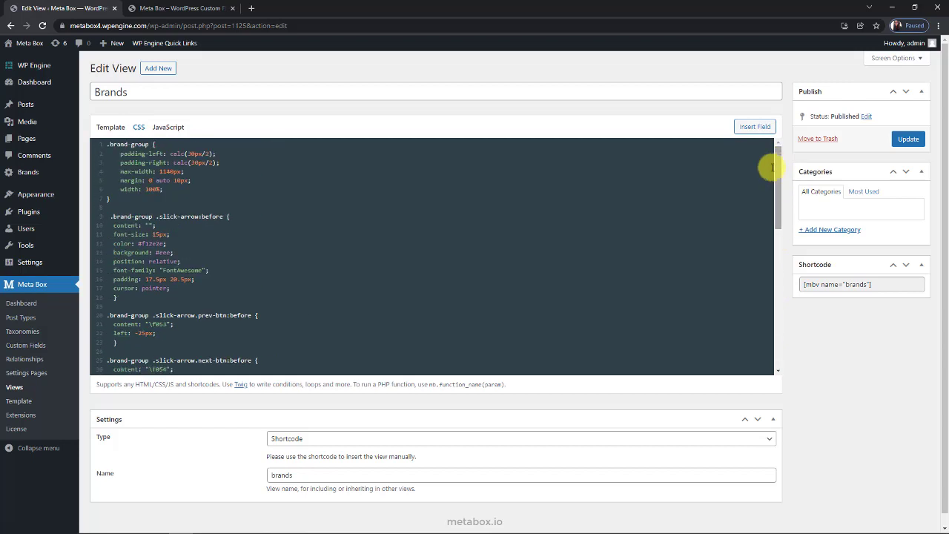
scroll(648, 225, "down", 10)
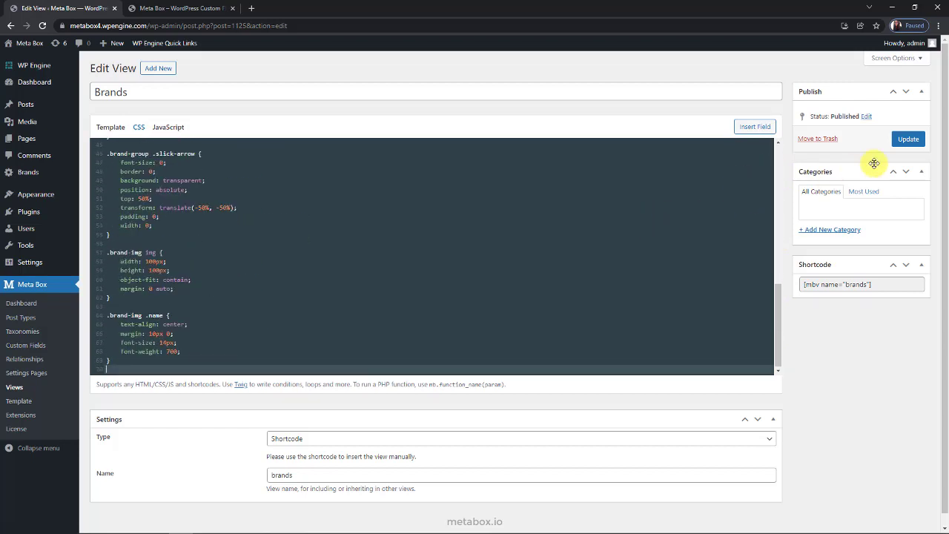
left_click(909, 140)
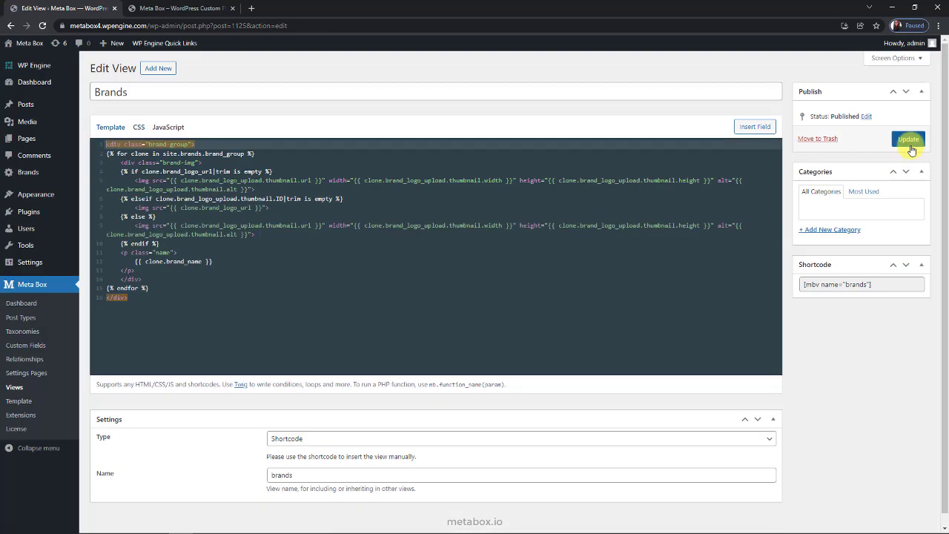
Check the styled brand carousel on the front-end homepage by moving it one slide forward and back.
left_click(184, 9)
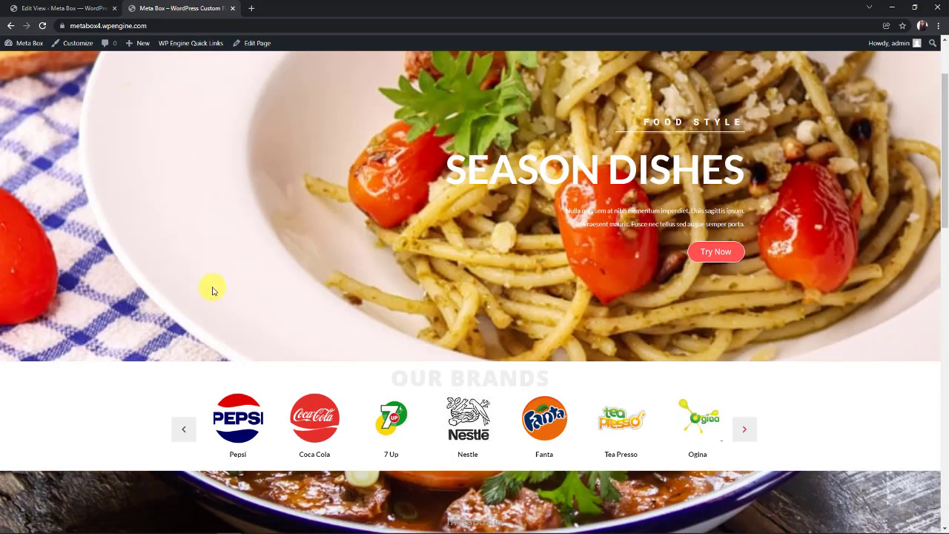
scroll(212, 286, "down", 2)
left_click(742, 282)
left_click(184, 289)
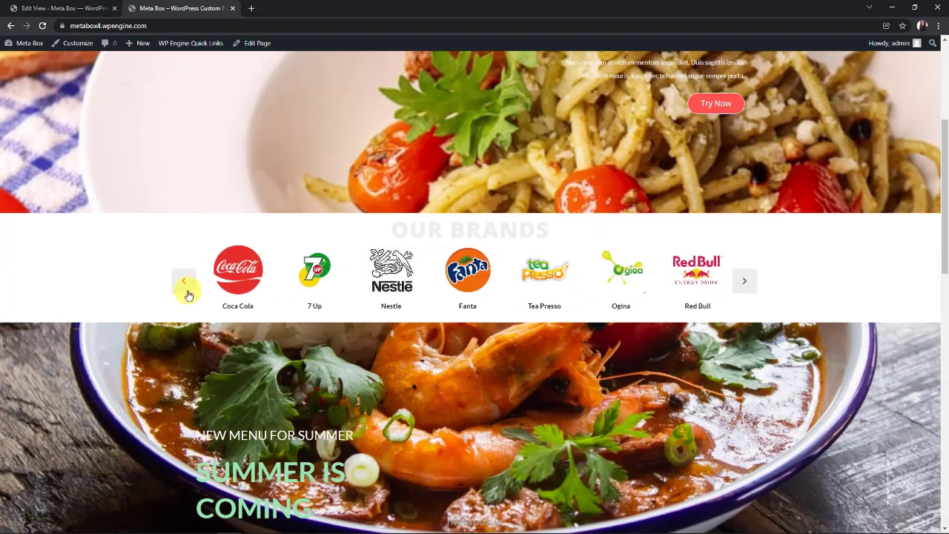